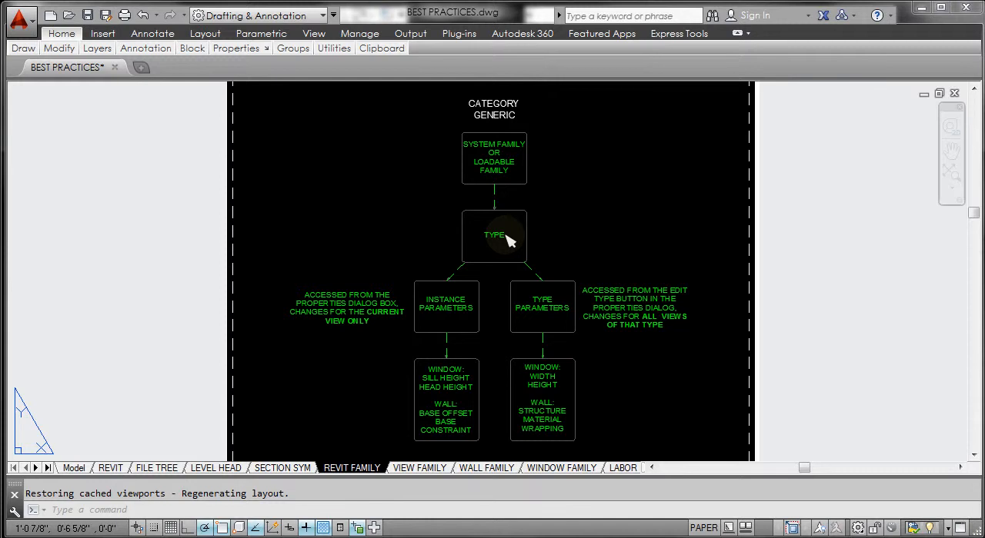
Step: Open the WALL FAMILY layout and examine the wall category, system family and type boxes of the chart
click(499, 471)
scroll(461, 206, up, 2)
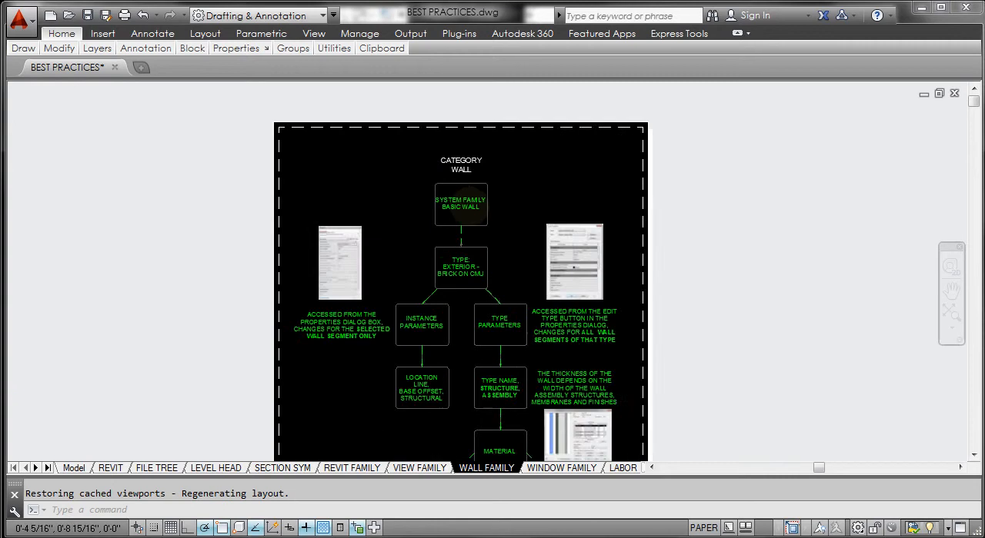
scroll(462, 206, up, 4)
middle_drag(468, 140, 468, 213)
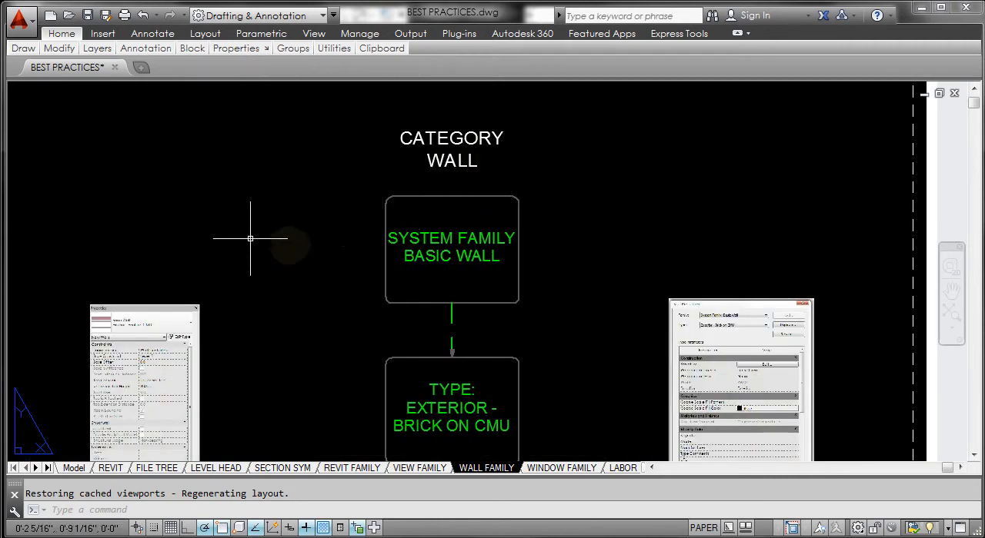
middle_drag(357, 327, 395, 126)
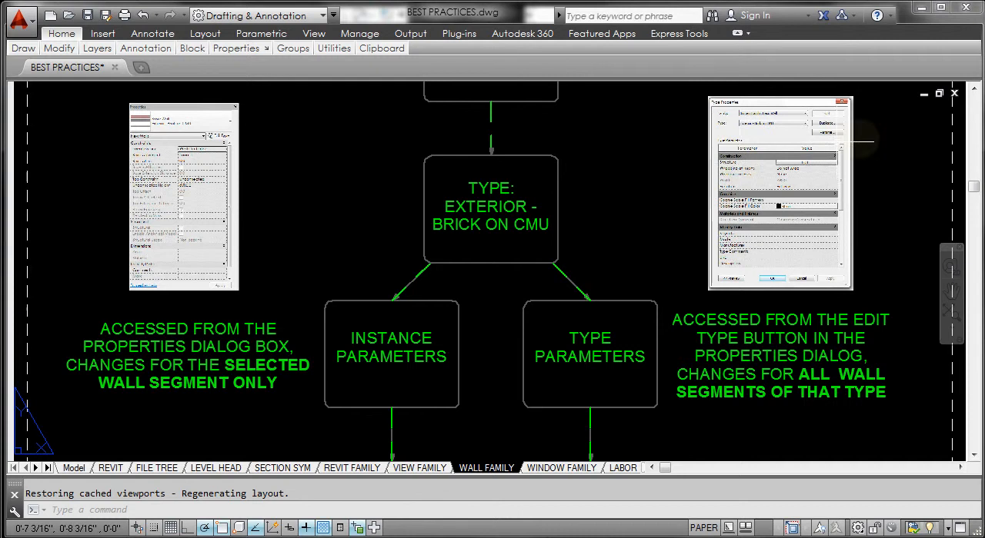
Step: Examine the Type Properties and instance Properties pictures beside the chart's parameter boxes
scroll(800, 164, up, 4)
middle_drag(800, 165, 743, 244)
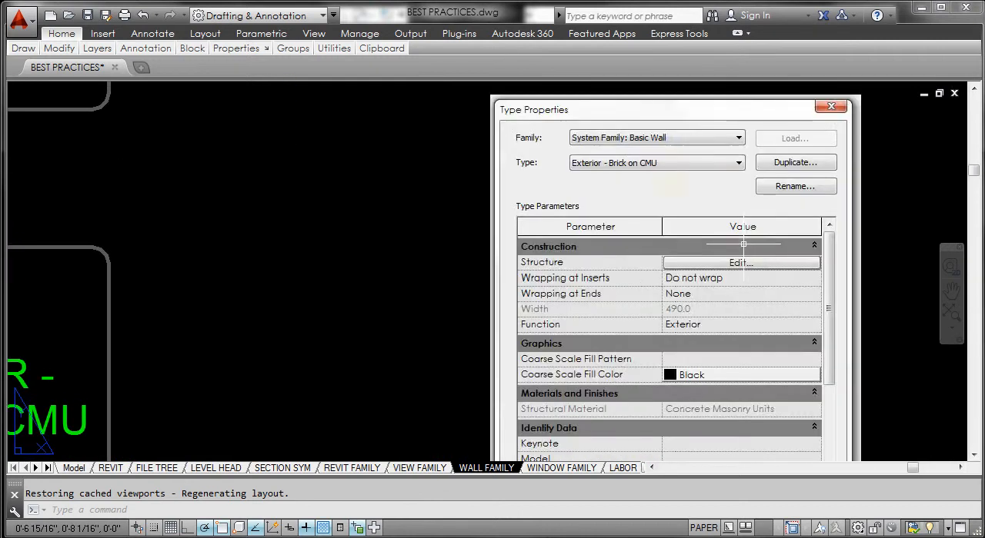
scroll(675, 183, down, 5)
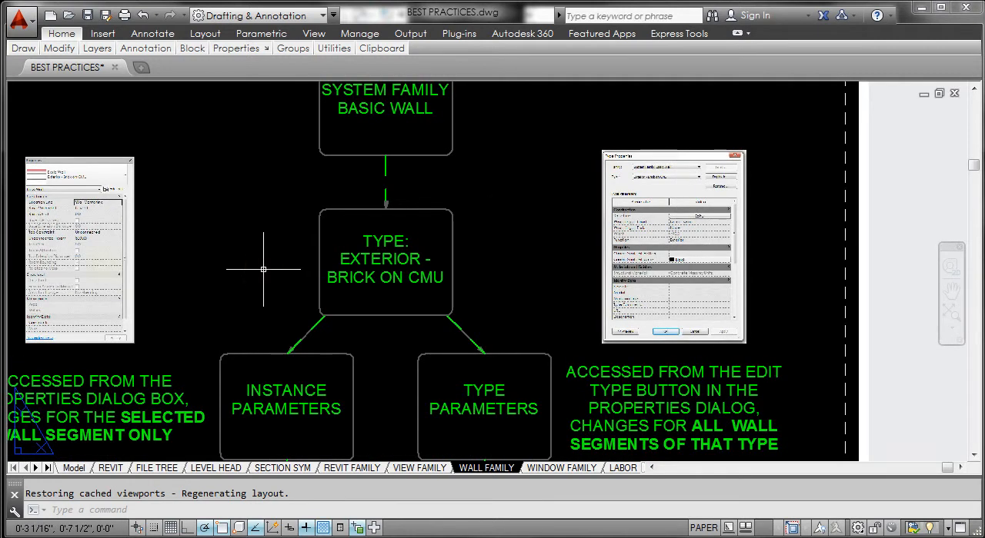
scroll(42, 239, up, 4)
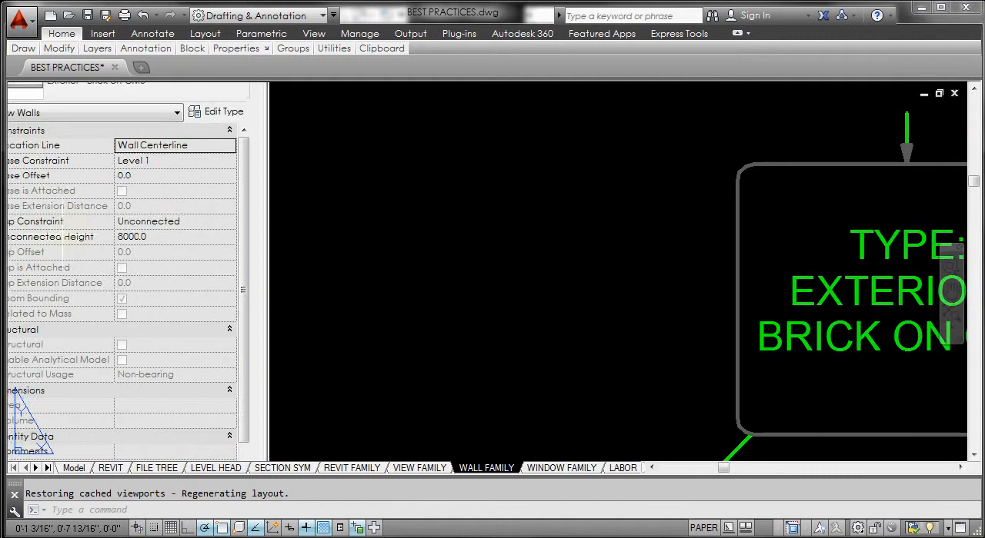
middle_drag(63, 234, 143, 231)
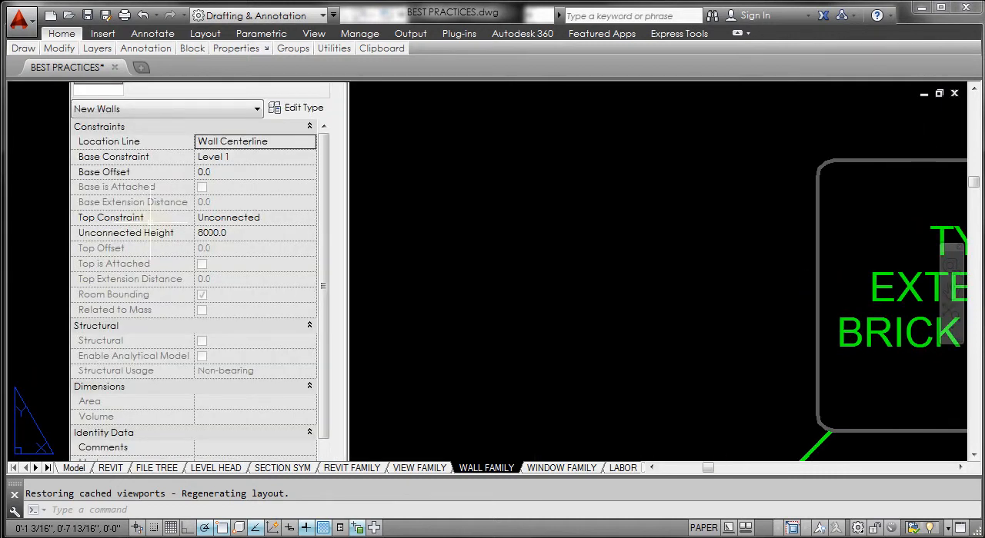
scroll(151, 230, down, 4)
scroll(413, 291, up, 1)
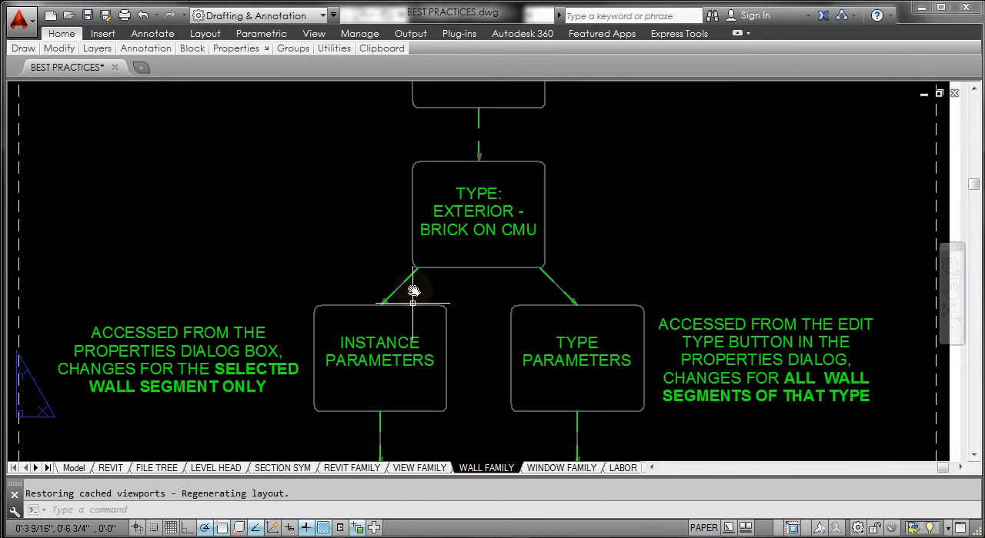
middle_drag(413, 292, 417, 226)
scroll(423, 279, down, 2)
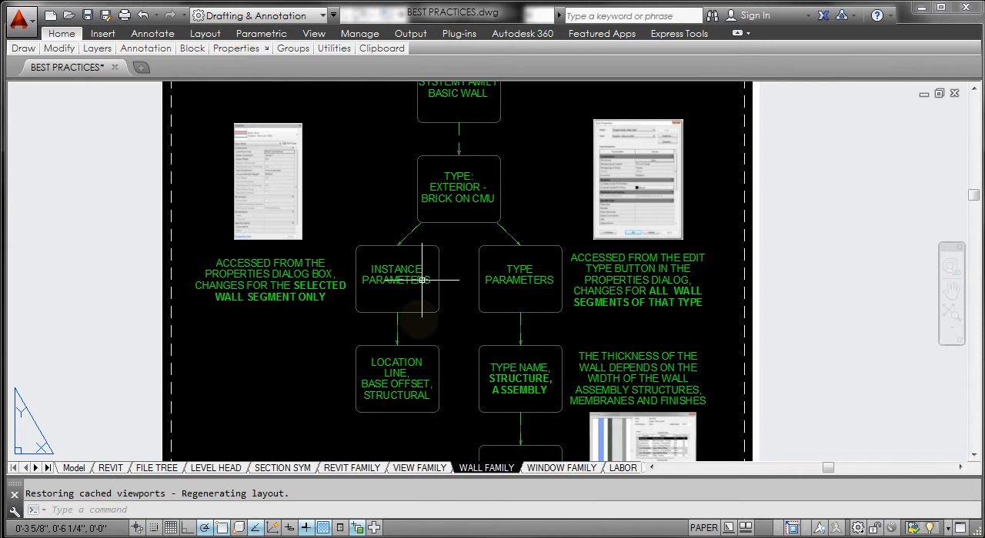
Step: Examine the wall assembly layers picture and the material branches in the lower part of the wall family chart
middle_drag(558, 337, 541, 233)
scroll(650, 304, up, 6)
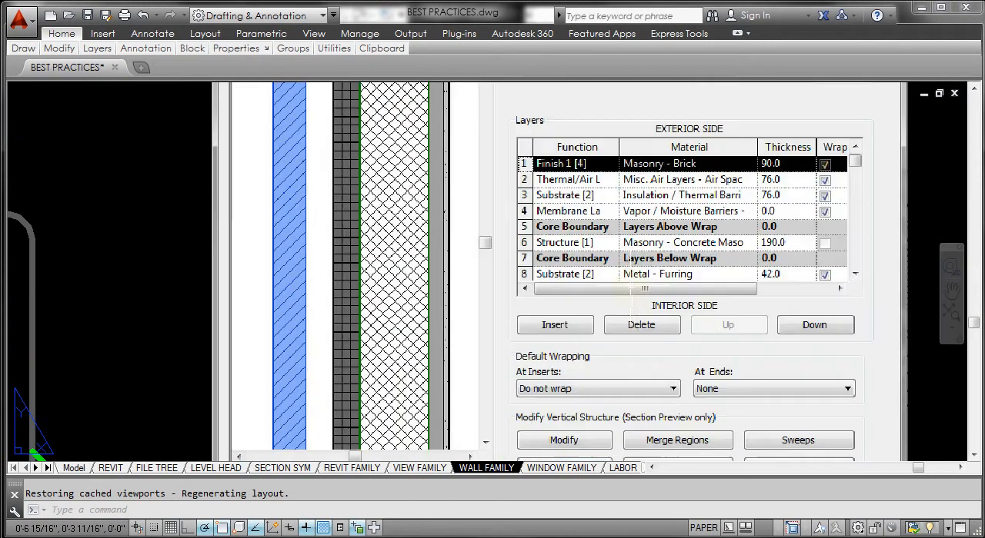
scroll(563, 274, down, 6)
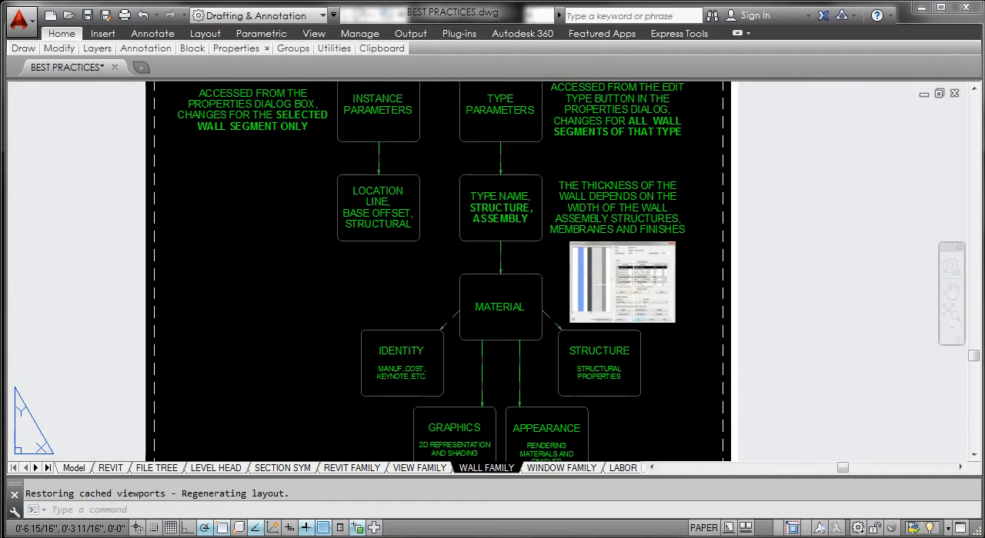
scroll(564, 274, down, 1)
middle_drag(563, 274, 505, 321)
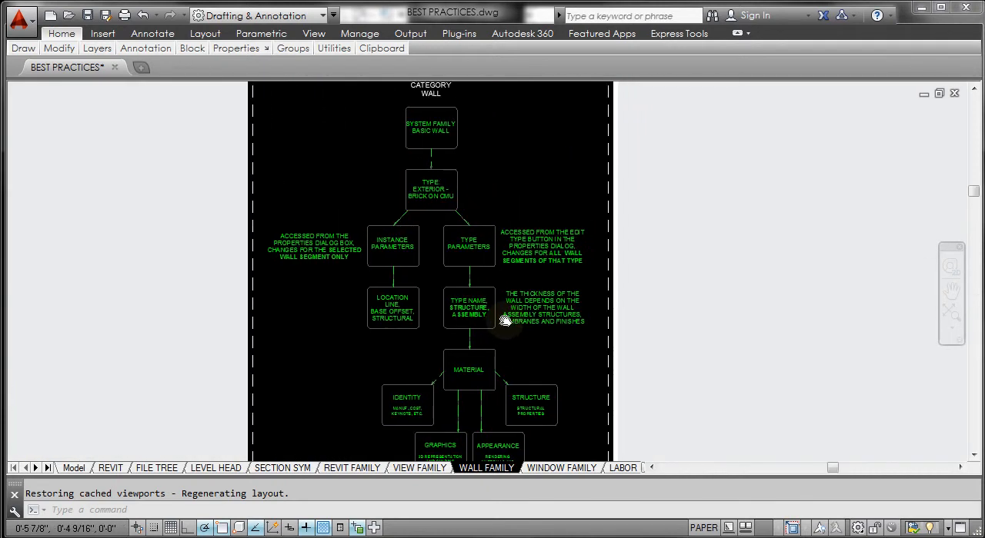
scroll(504, 320, down, 1)
scroll(439, 323, up, 1)
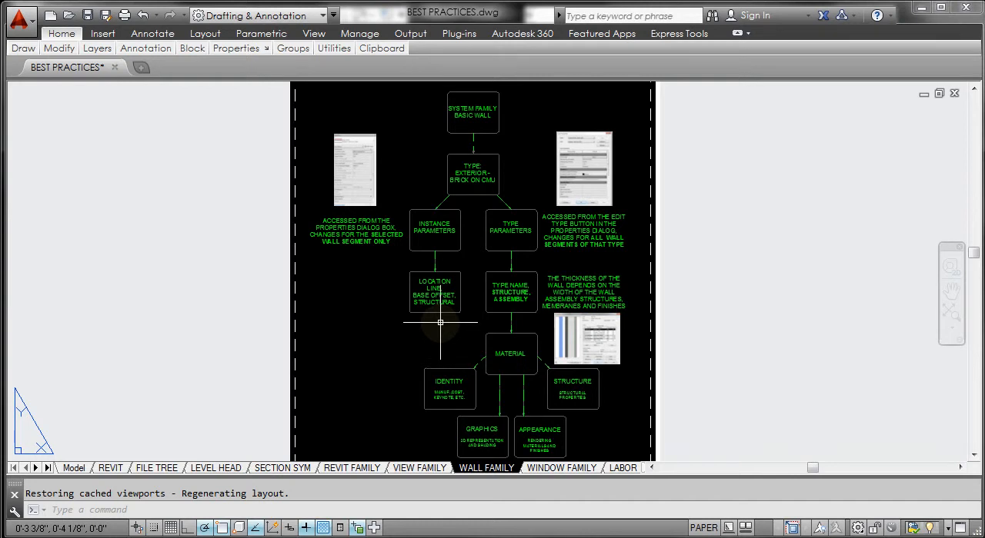
middle_drag(439, 336, 435, 320)
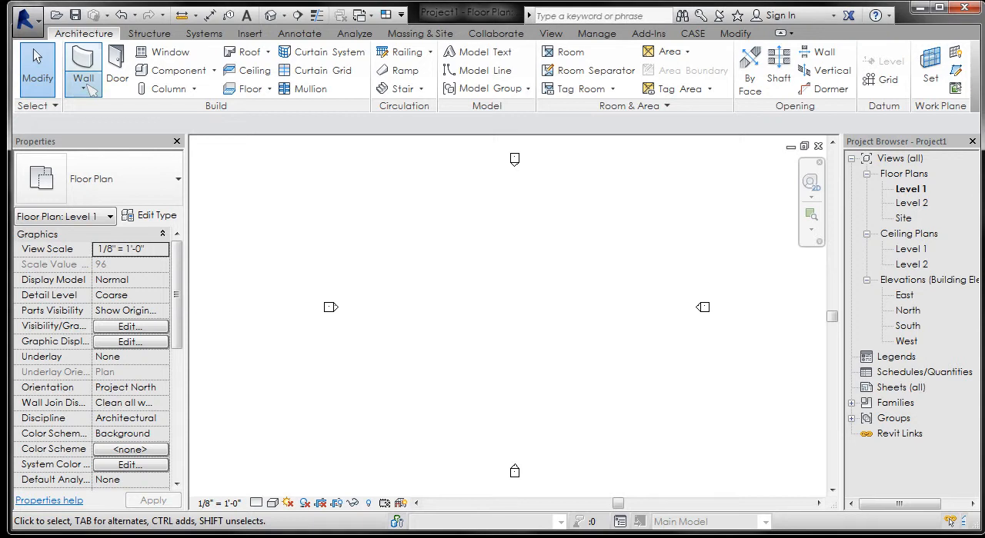
Step: In Revit, start an architectural wall on the Level 1 plan with the basic wall type Exterior - Brick on CMU
click(89, 86)
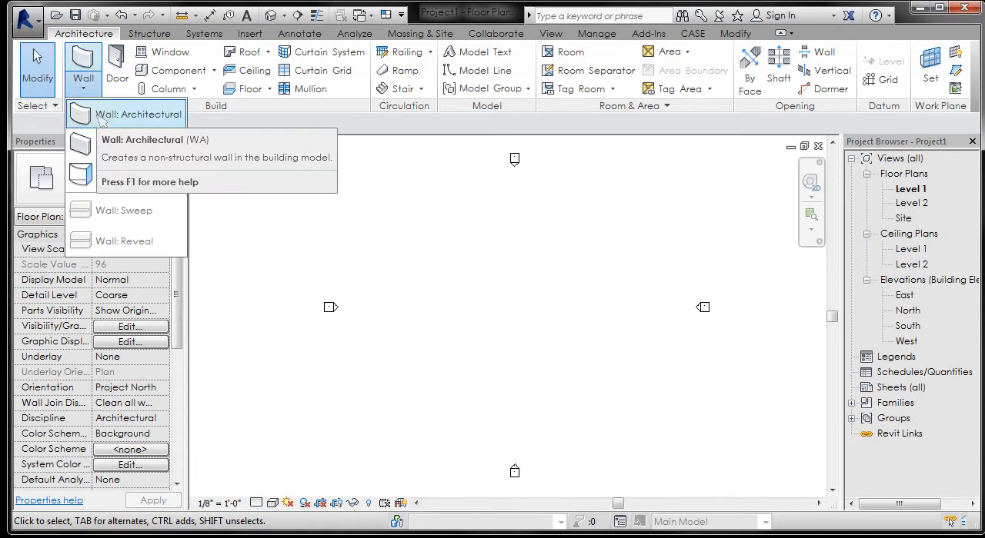
click(100, 115)
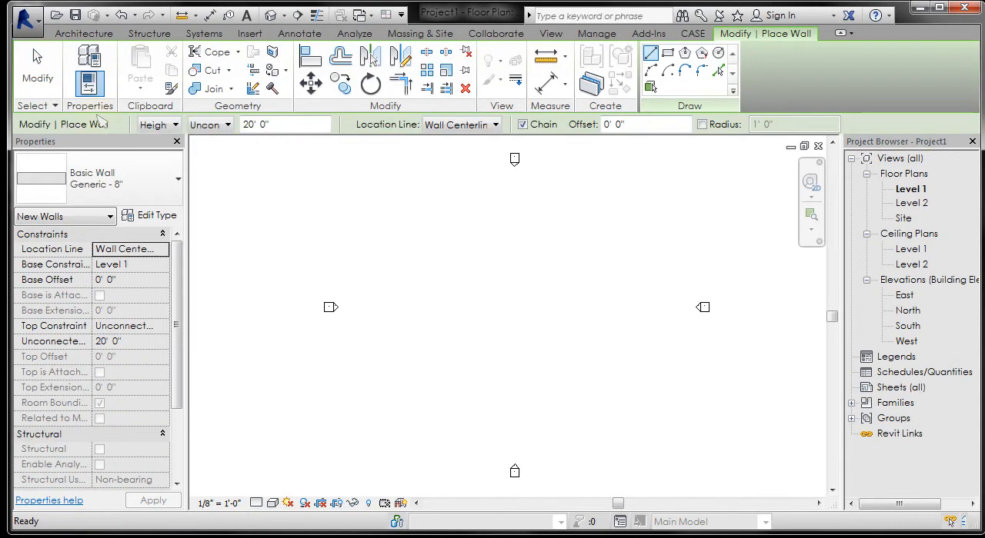
click(157, 182)
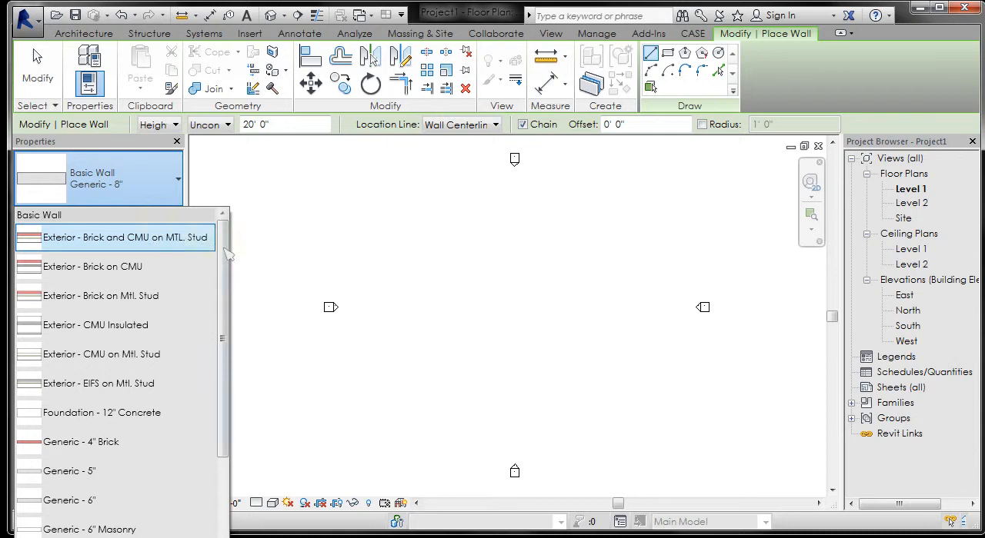
scroll(231, 358, down, 2)
scroll(231, 362, down, 3)
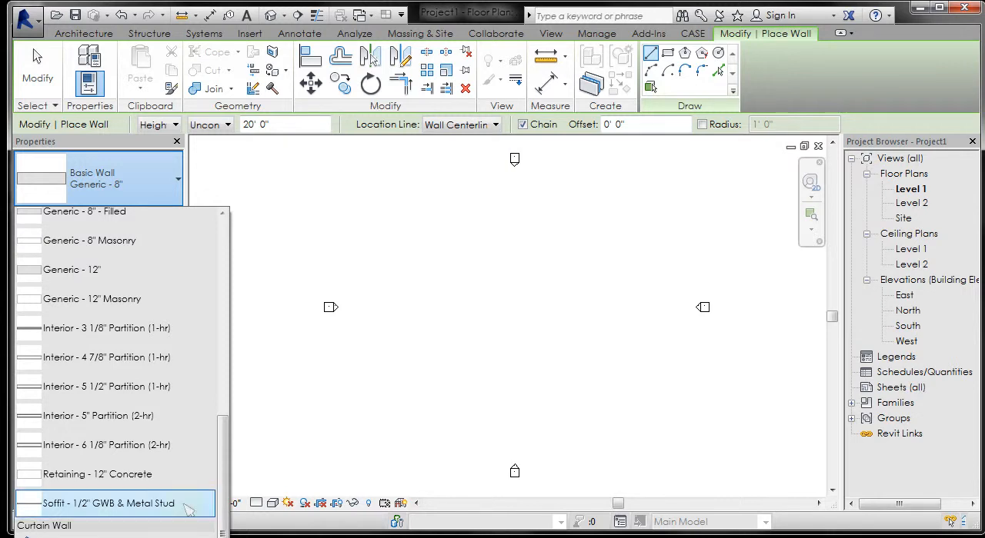
scroll(234, 213, up, 6)
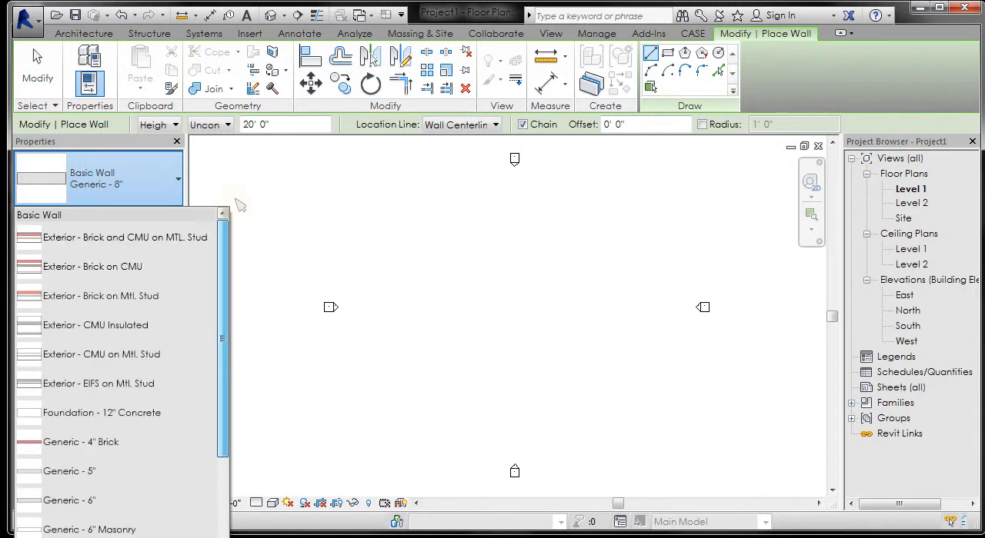
click(127, 267)
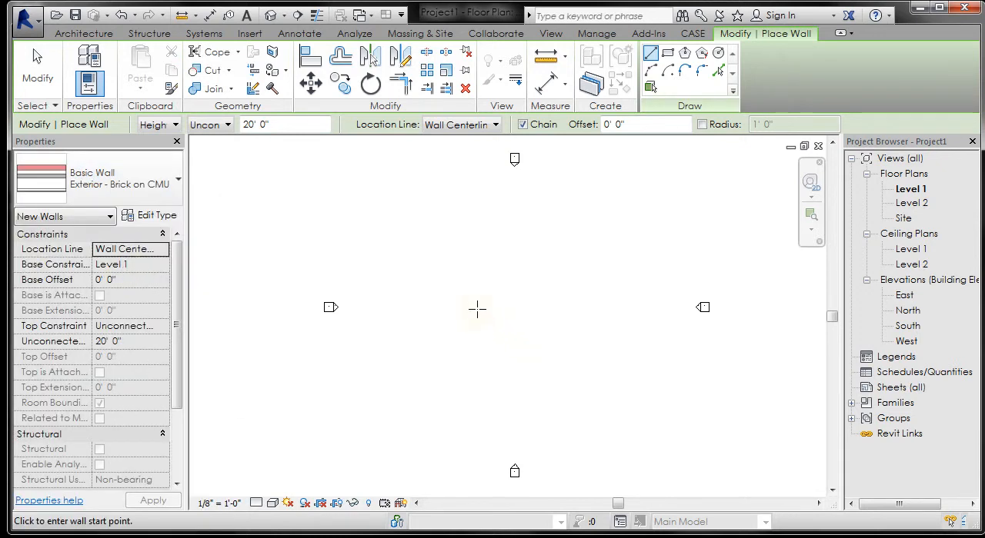
Step: Draw one horizontal wall segment about 47' long between the elevation markers and end the wall command
scroll(513, 314, up, 2)
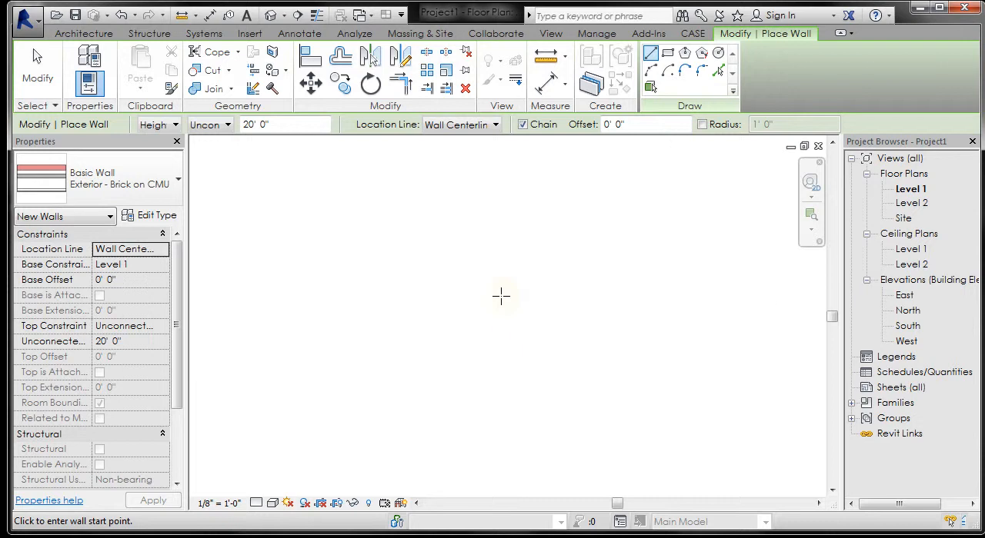
click(382, 318)
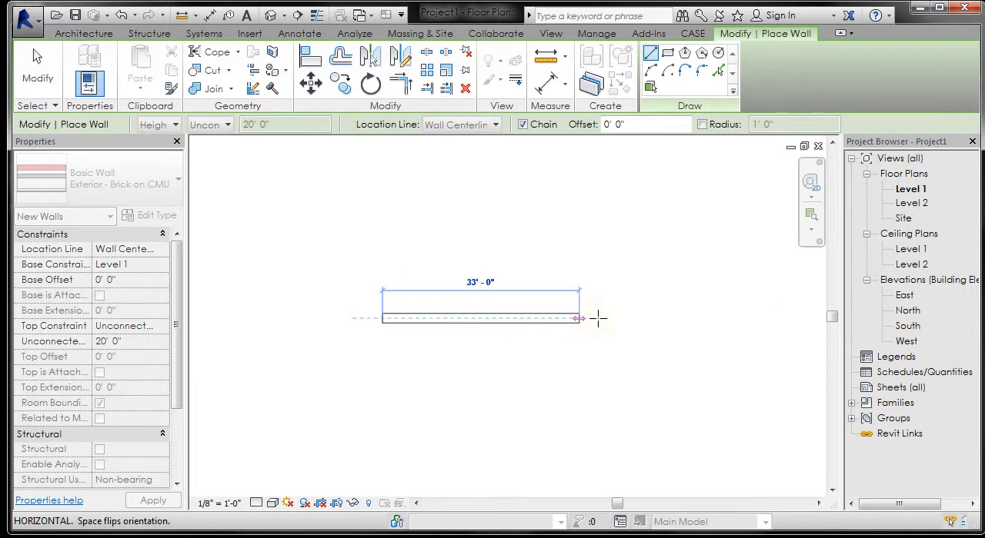
click(661, 317)
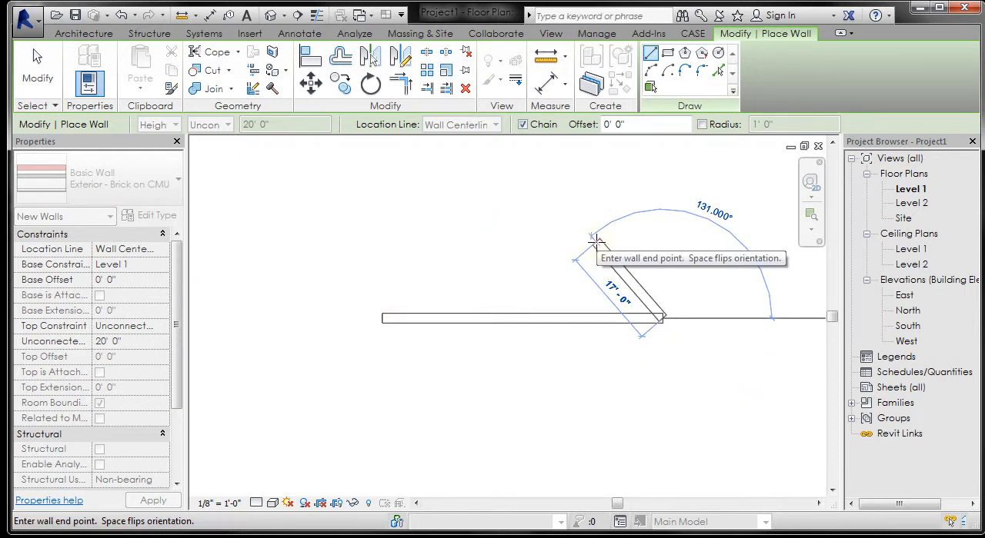
key(Escape)
key(Escape)
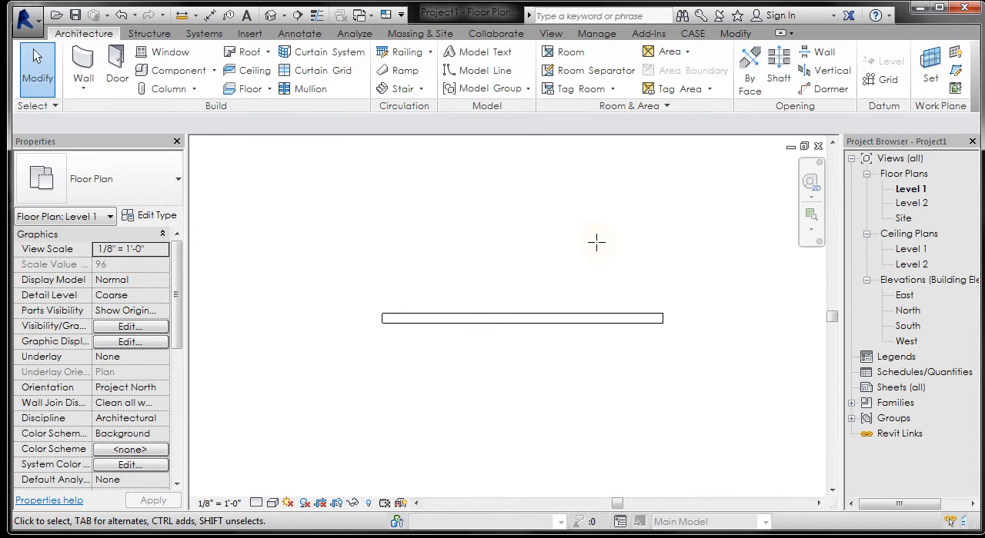
Step: Set the floor plan view's detail level to Medium to show the wall's layers
scroll(489, 332, up, 4)
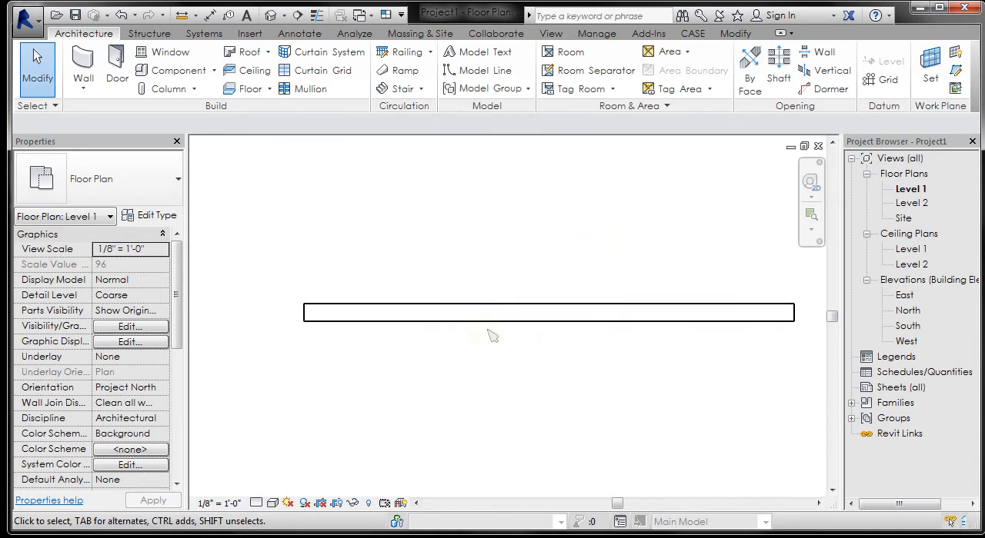
middle_drag(492, 337, 469, 363)
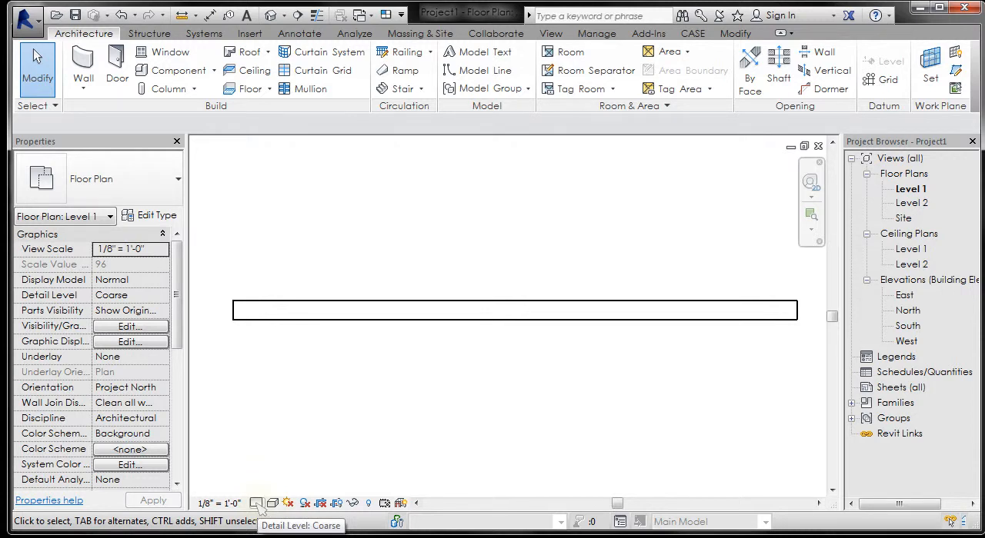
click(257, 504)
click(282, 466)
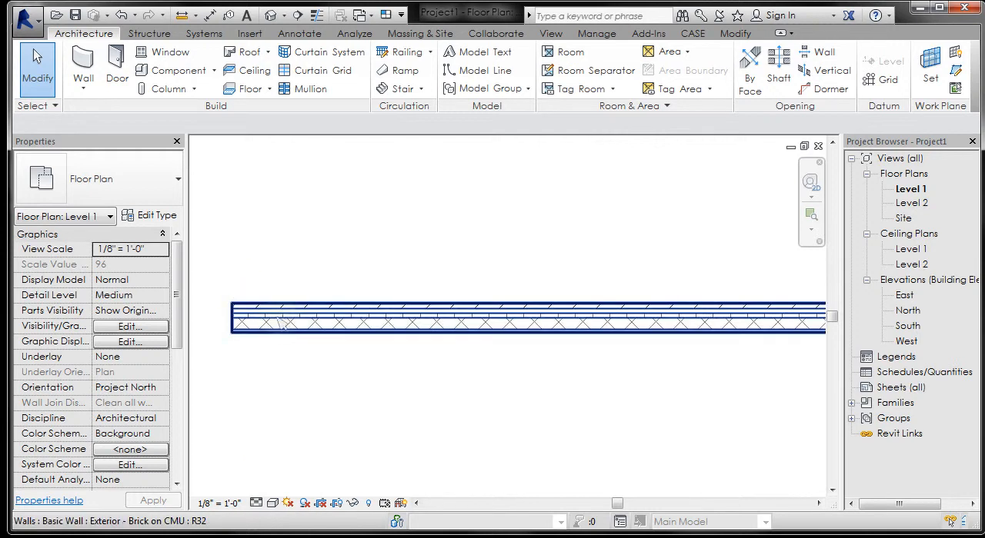
Step: Examine the hatched layers at the wall's left end, selecting the wall and clearing the selection
scroll(252, 311, up, 3)
middle_drag(239, 267, 312, 263)
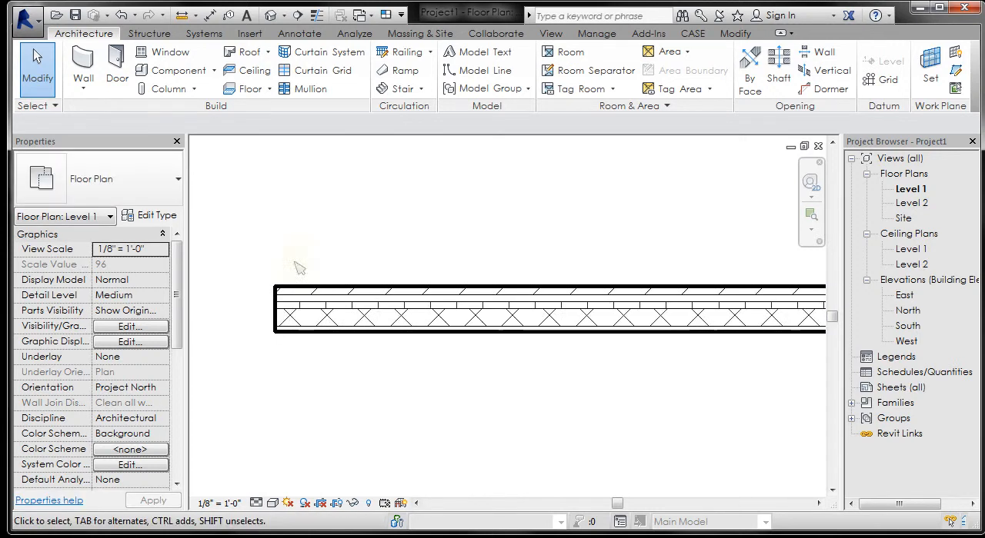
scroll(297, 264, up, 2)
click(339, 317)
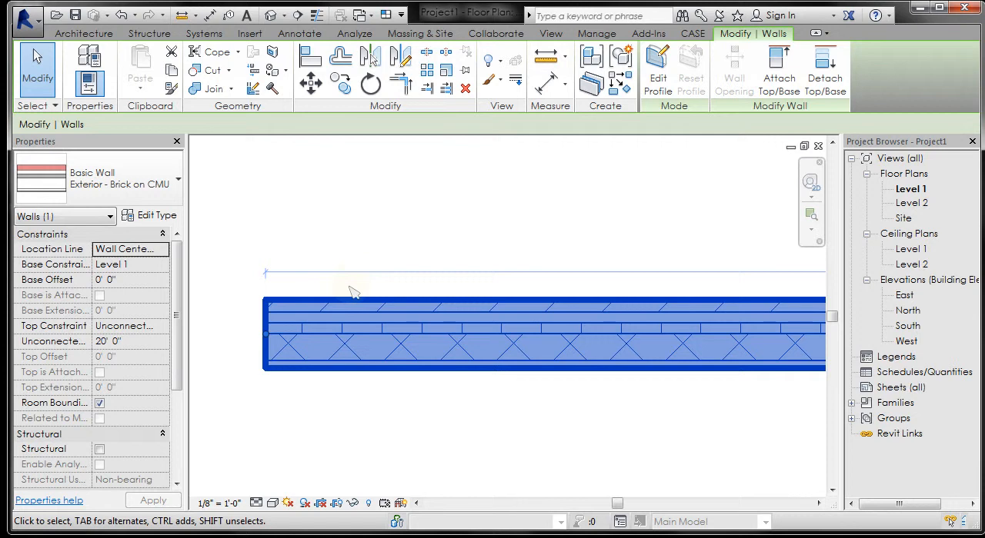
scroll(350, 291, up, 2)
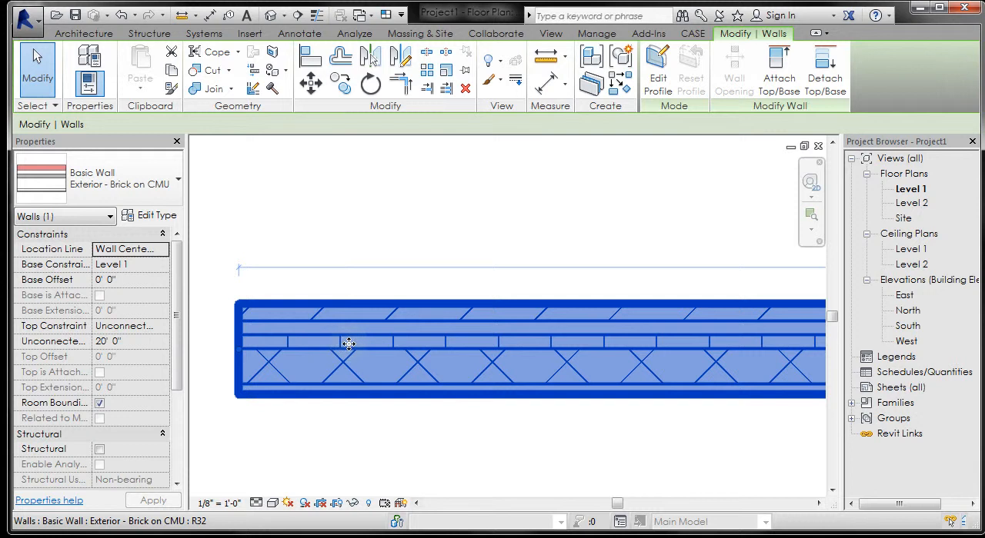
click(382, 418)
scroll(382, 418, up, 2)
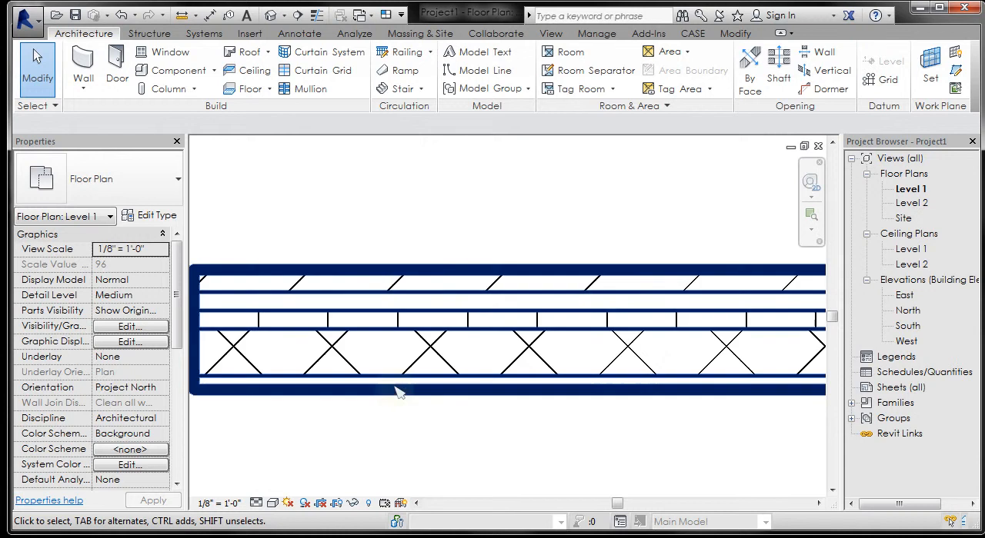
scroll(424, 224, down, 1)
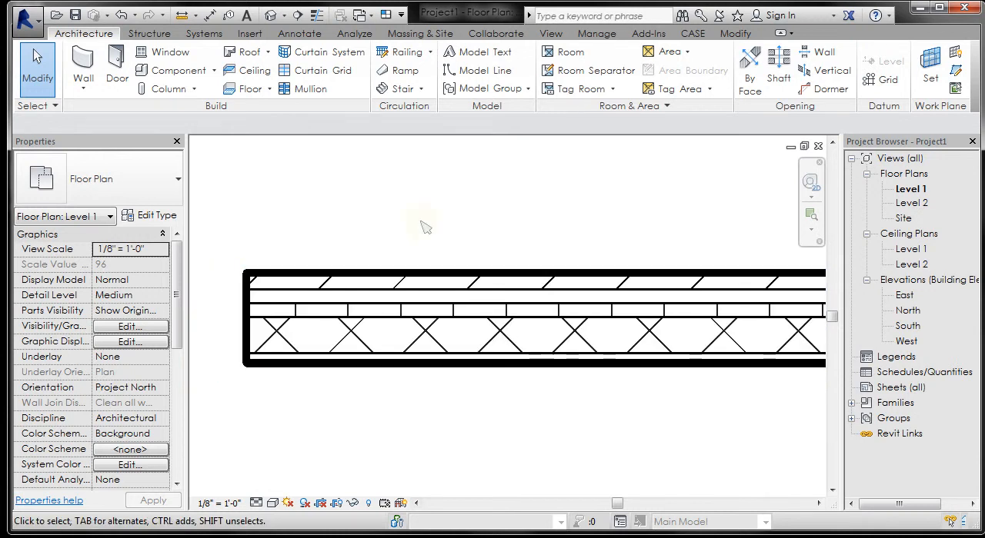
Step: Turn on thin line display in the floor plan and inspect the wall's layers up close
key(t)
key(l)
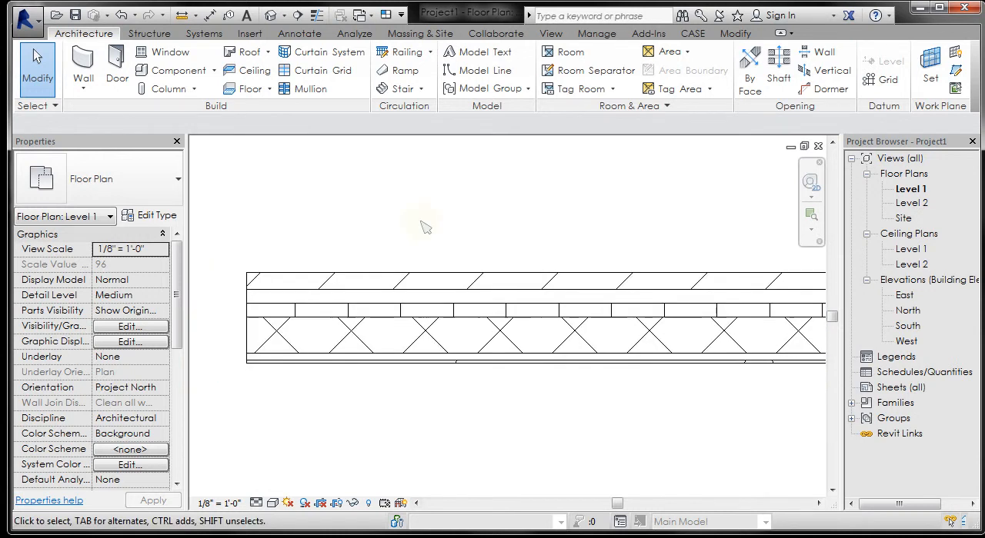
scroll(265, 375, up, 1)
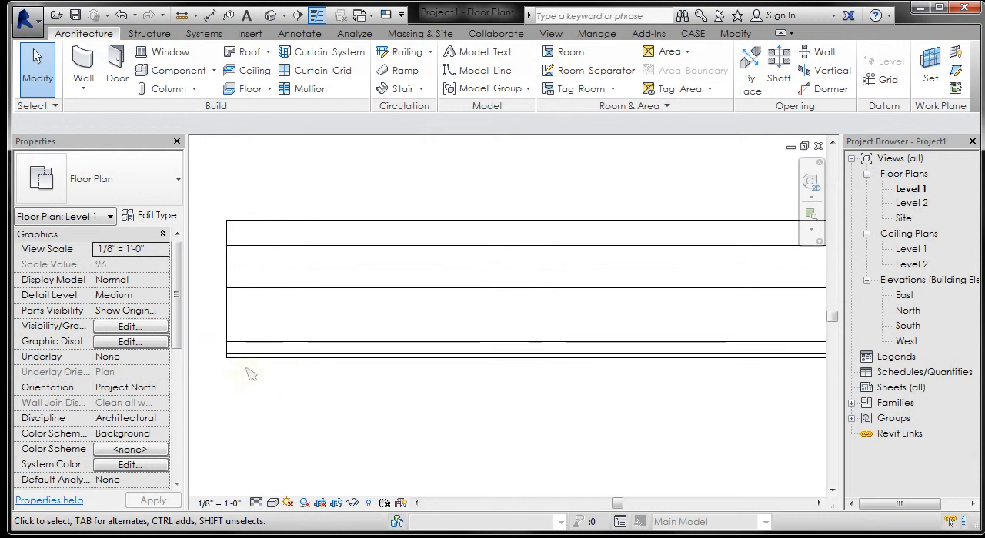
scroll(214, 351, up, 1)
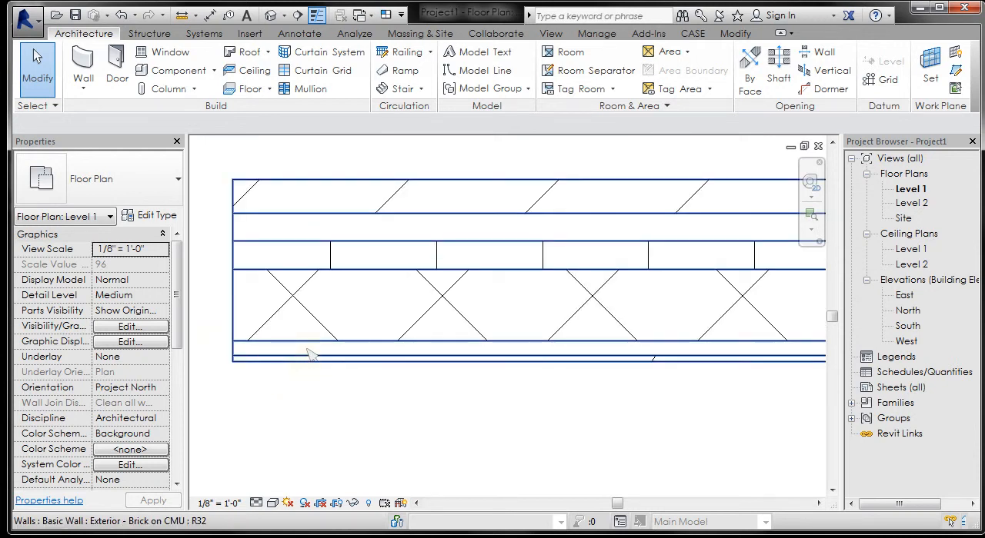
scroll(309, 353, down, 1)
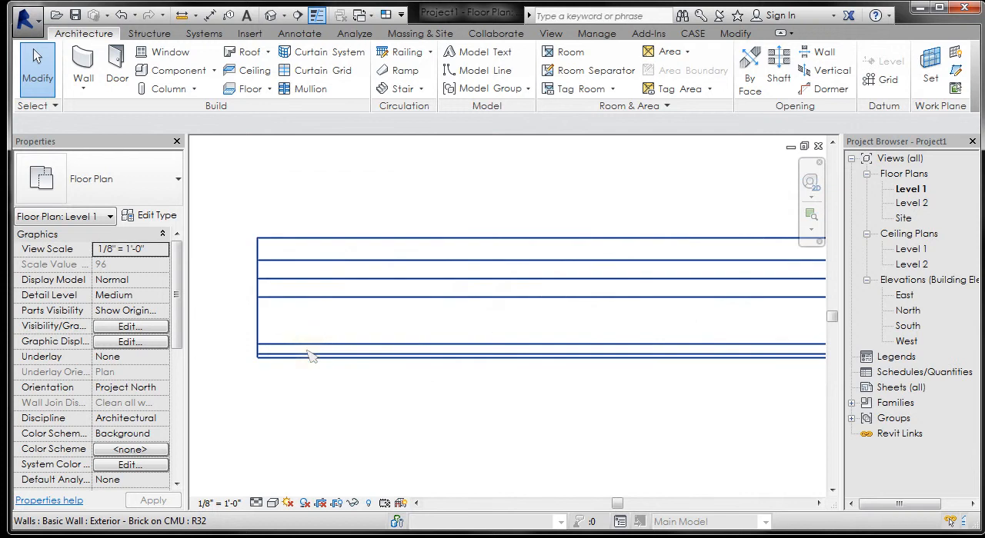
Step: Select the wall in plan and open the layer structure of its Exterior - Brick on CMU type
scroll(332, 326, down, 1)
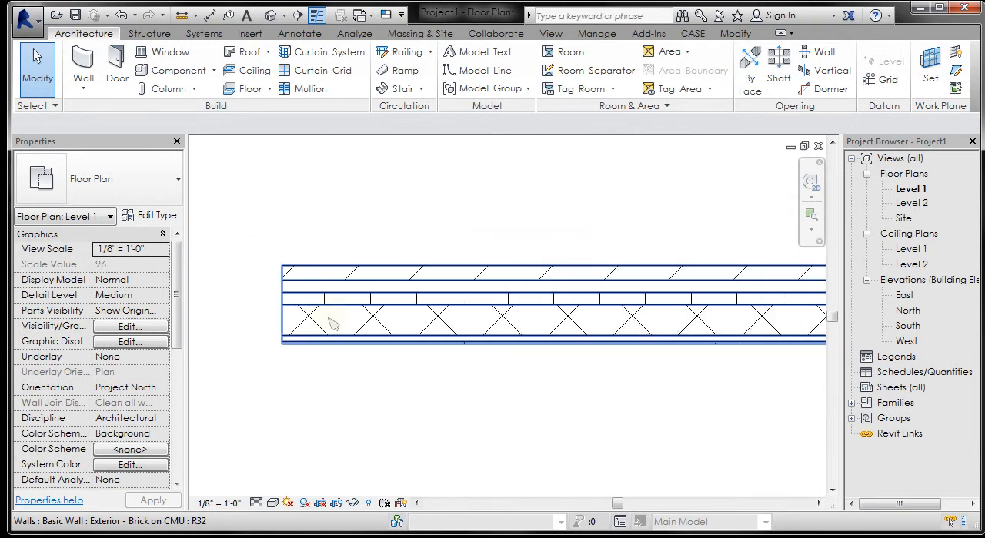
scroll(310, 315, down, 1)
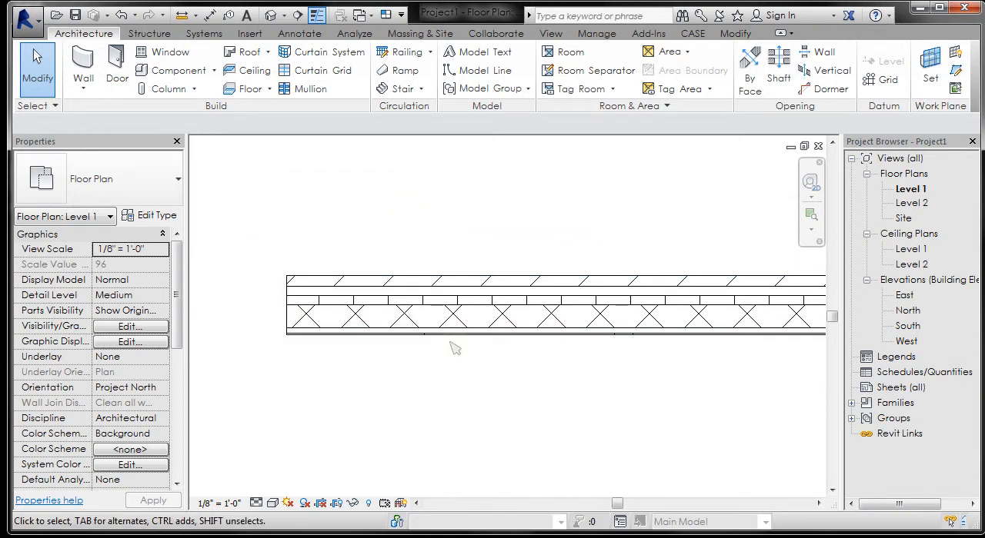
scroll(446, 384, up, 1)
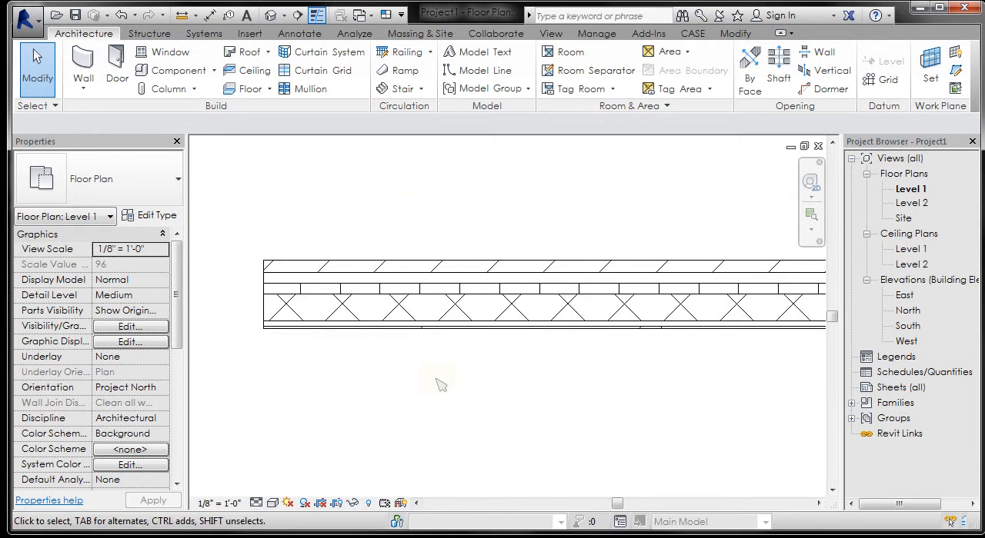
click(300, 279)
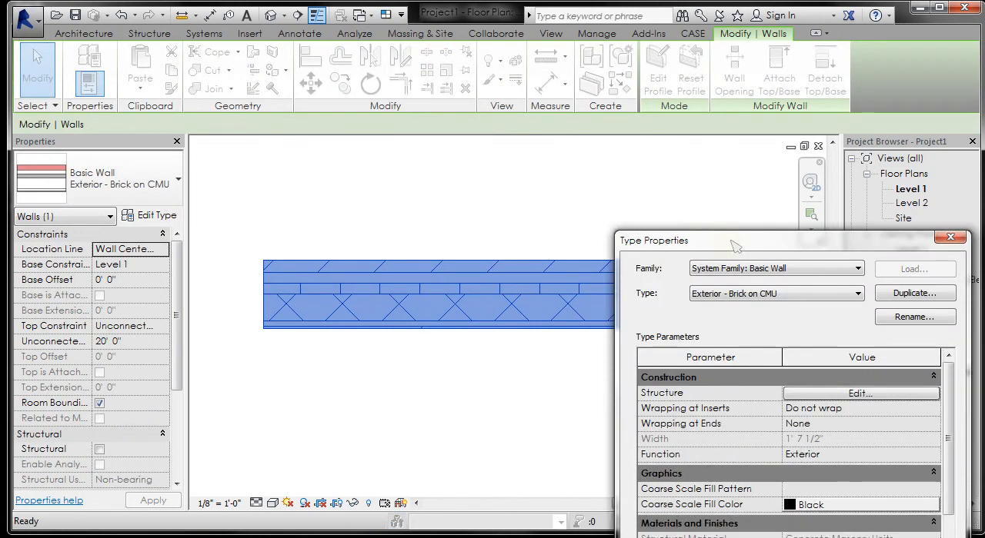
drag(728, 239, 381, 56)
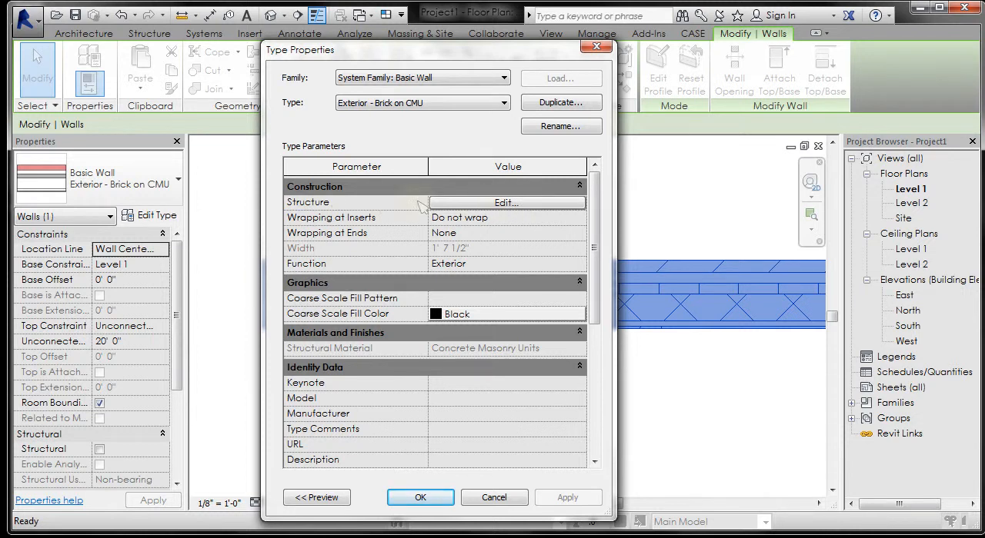
click(515, 203)
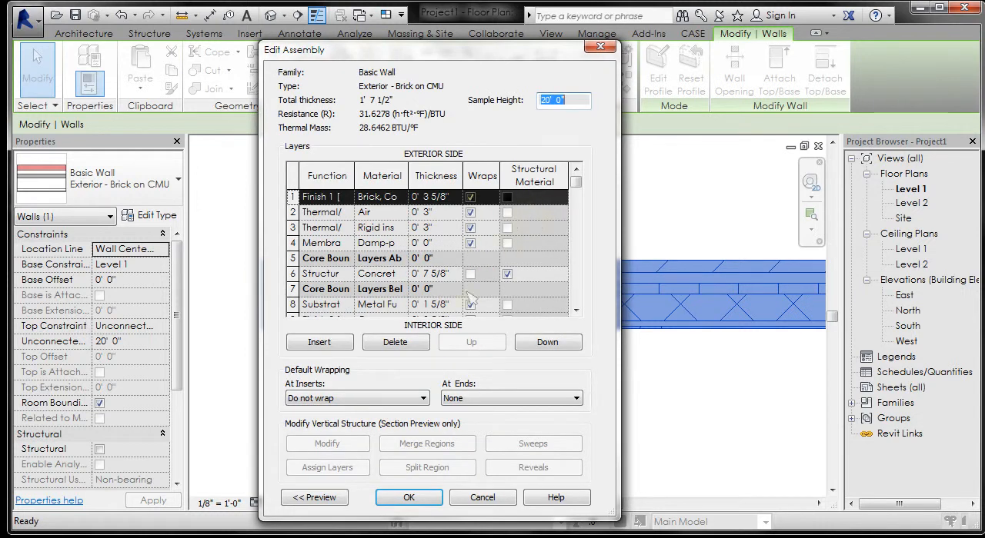
Step: Enlarge the wall assembly window to read each layer's function, material and thickness, close it without changes and deselect the wall
drag(599, 513, 600, 521)
mouse_move(501, 46)
mouse_down()
mouse_move(500, 1)
mouse_move(500, 36)
mouse_up()
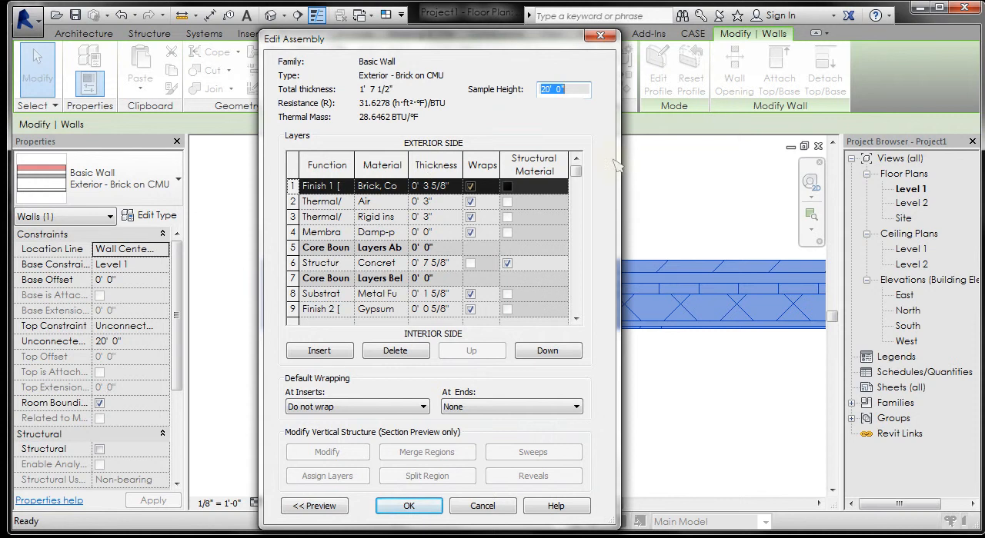
drag(618, 164, 758, 147)
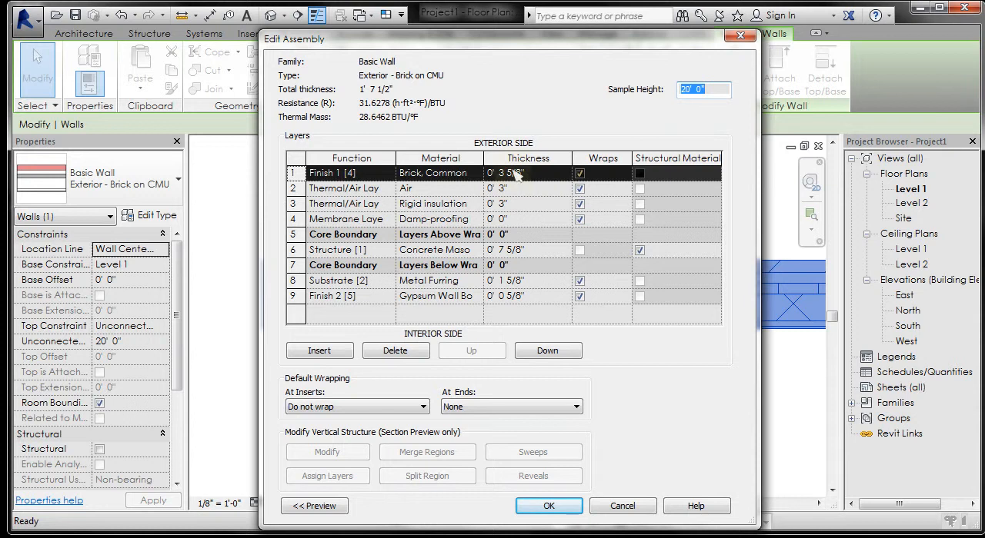
drag(344, 60, 342, 47)
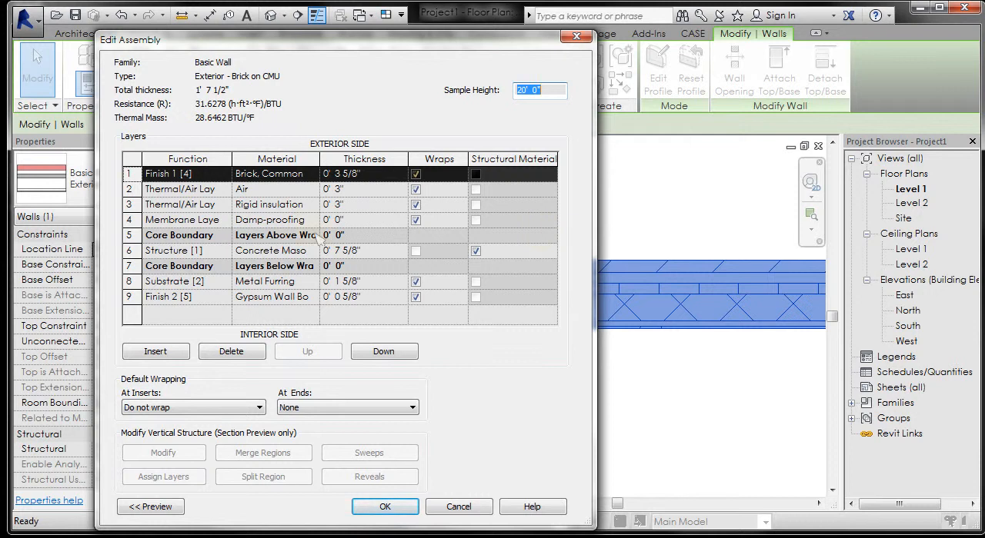
click(579, 39)
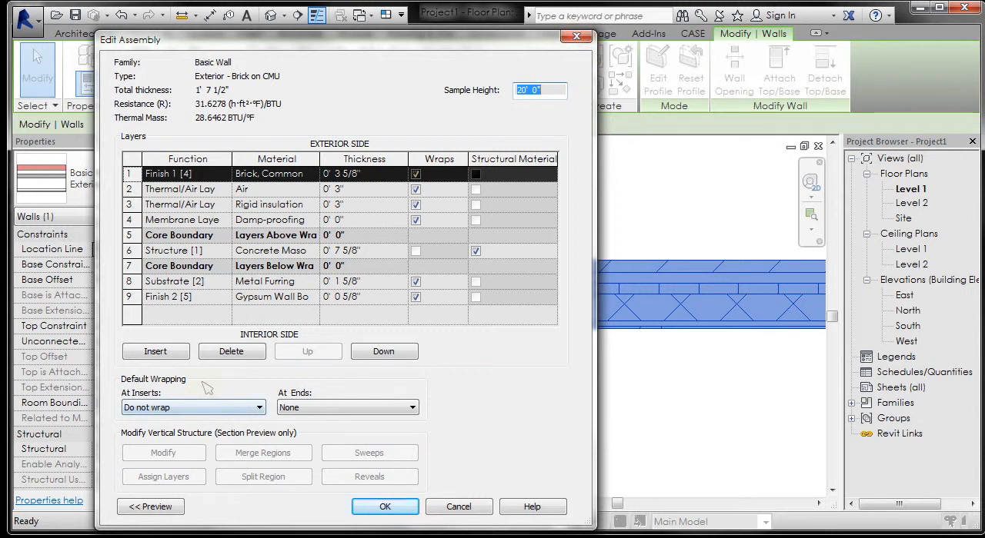
drag(293, 44, 378, 41)
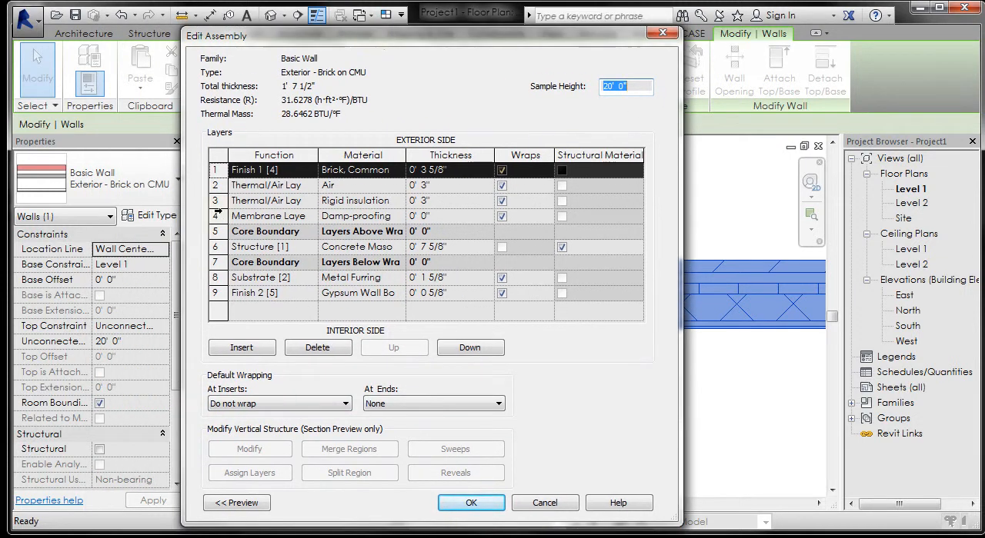
click(544, 503)
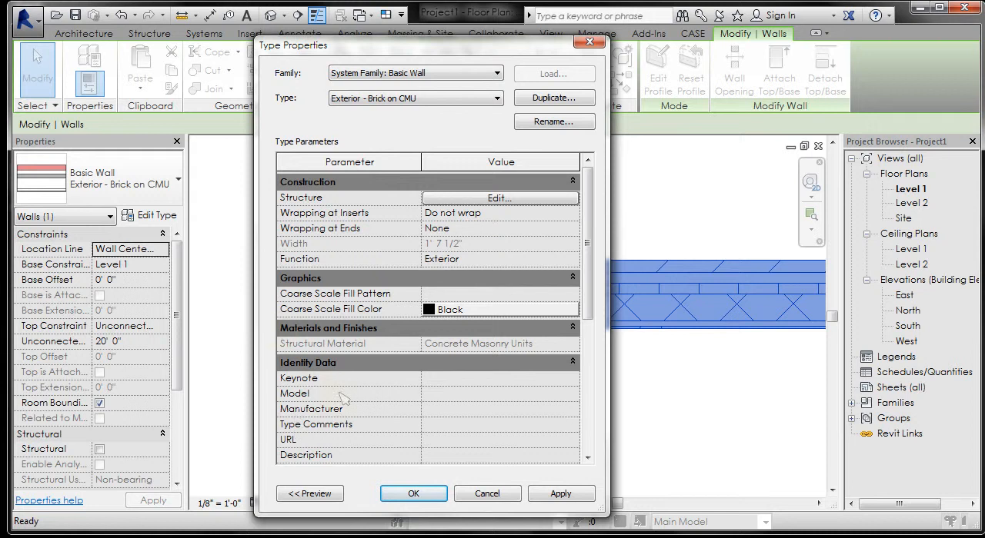
click(413, 494)
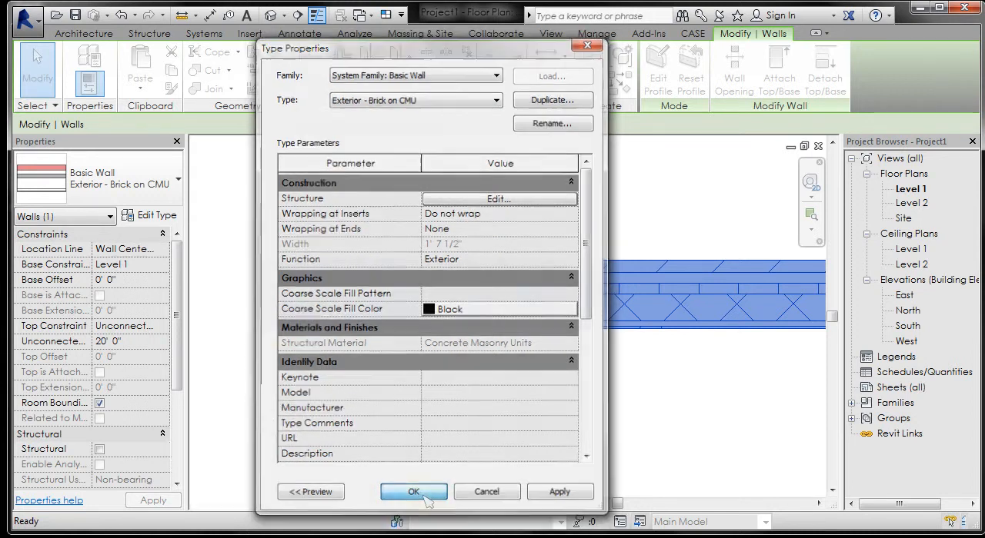
key(Escape)
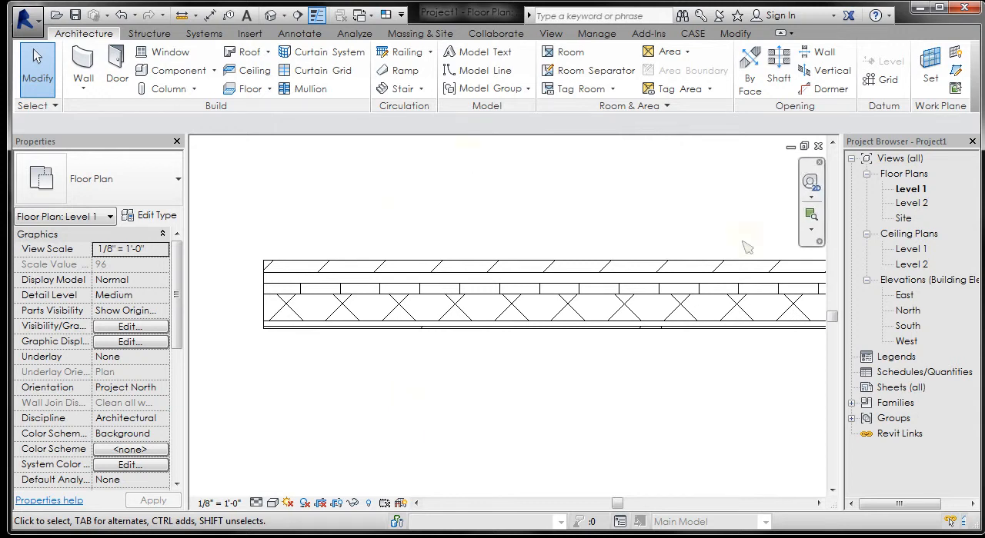
Step: Open the North elevation and select the wall to examine its extents against Level 1 and Level 2
double_click(908, 312)
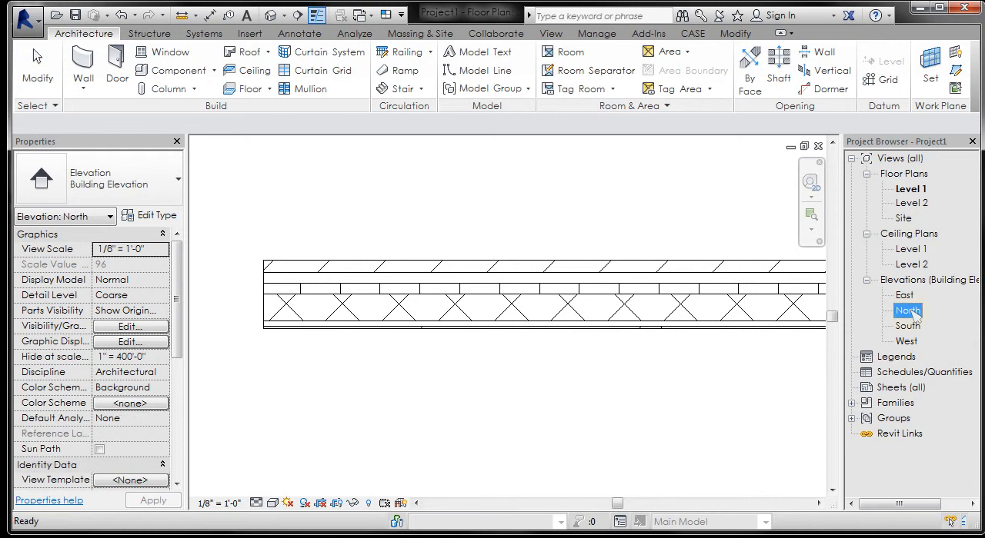
scroll(471, 327, up, 10)
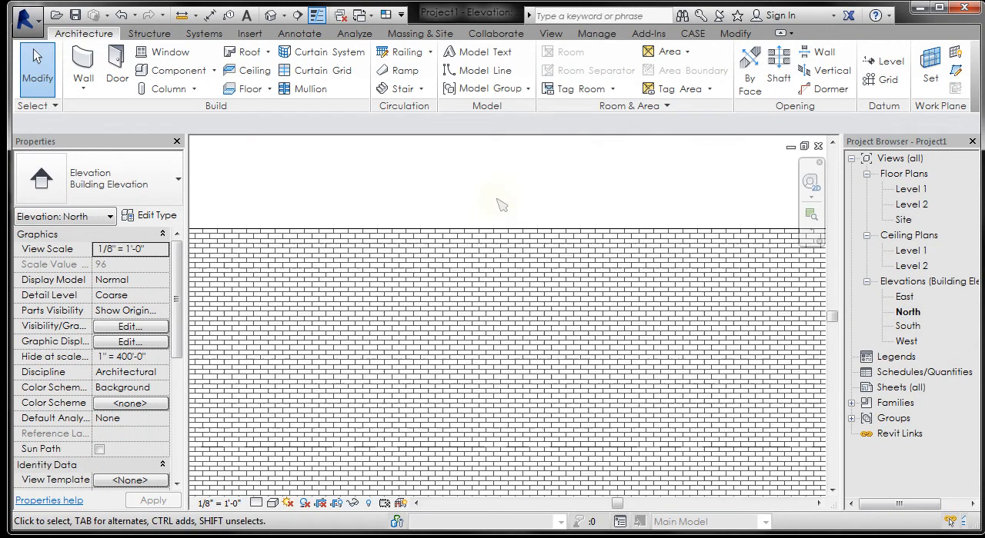
scroll(500, 205, down, 5)
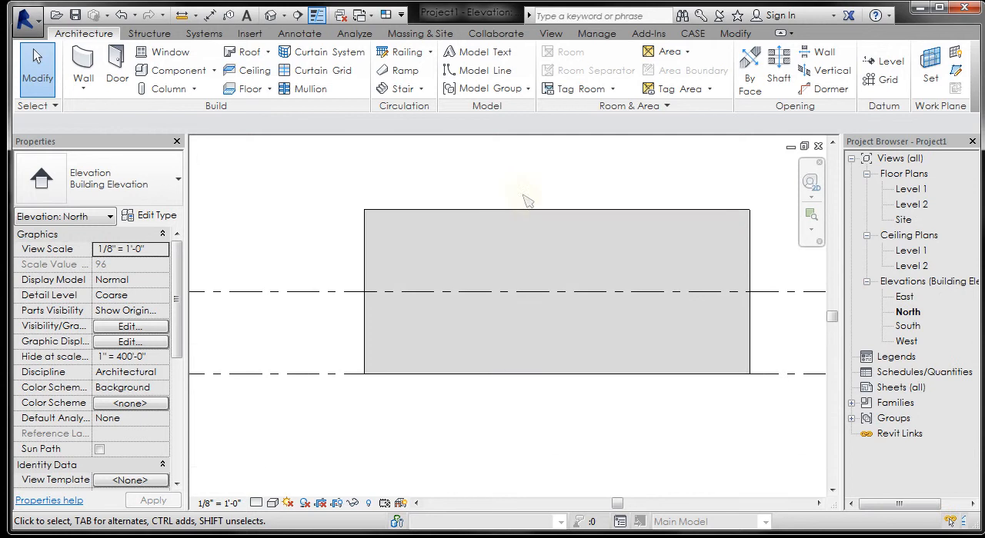
click(561, 216)
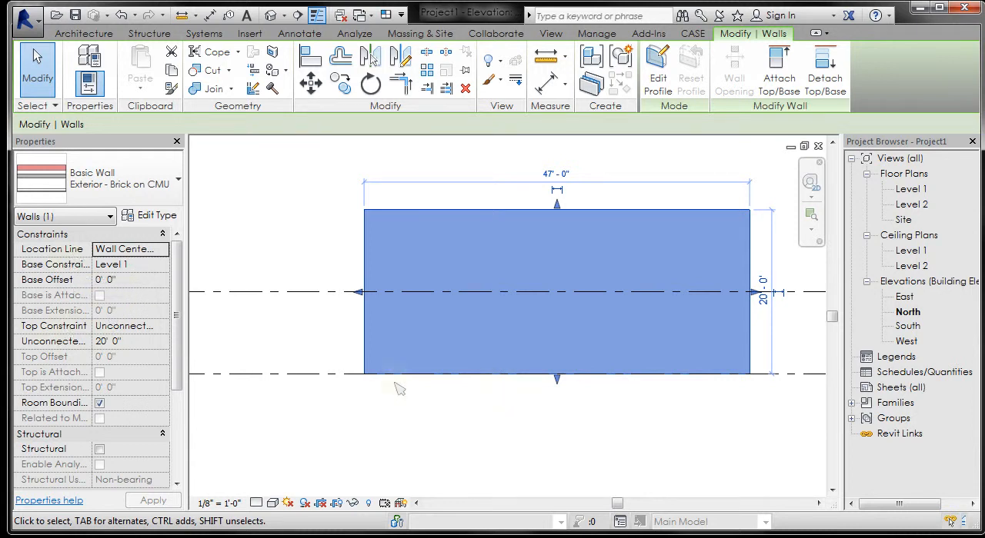
scroll(343, 342, down, 2)
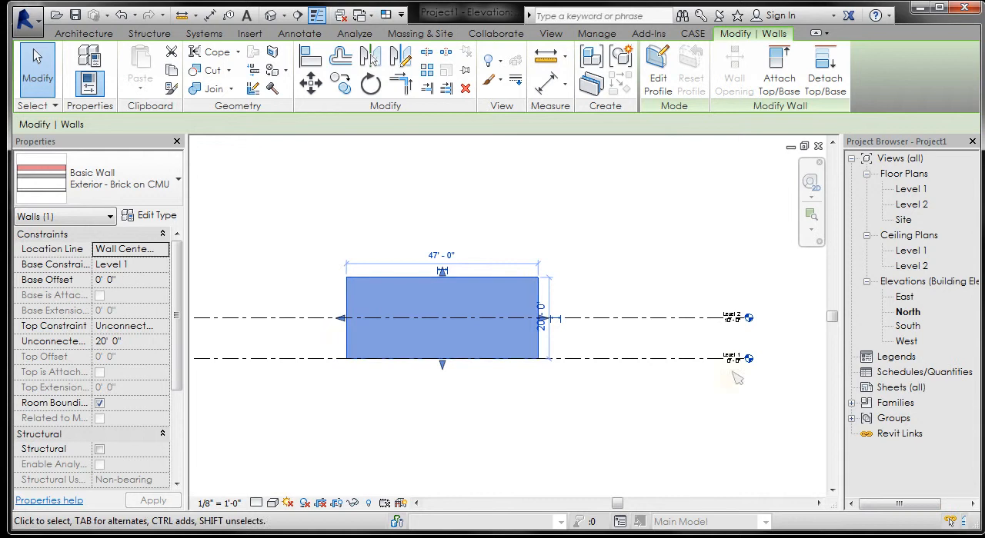
scroll(274, 362, up, 1)
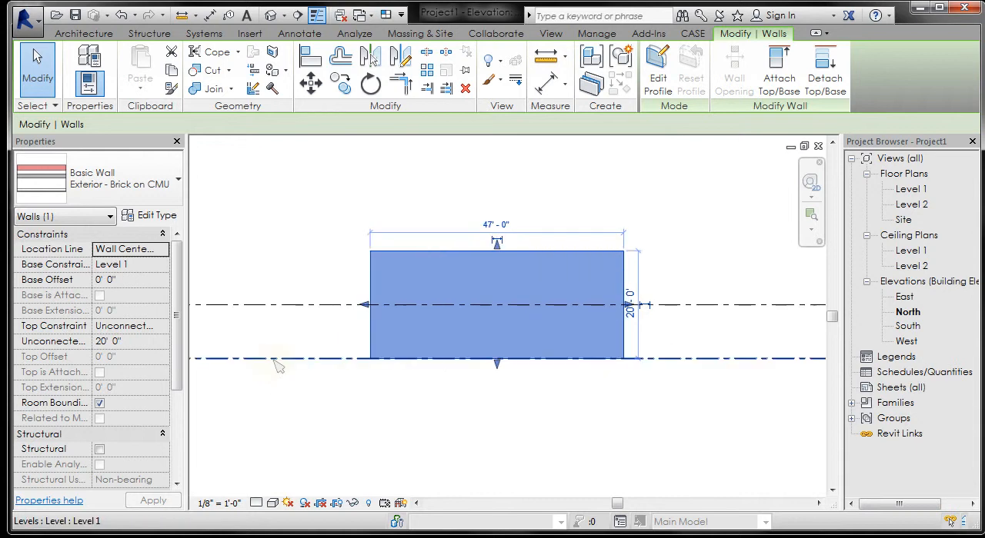
Step: Try raising Level 1 to an elevation of about 5' 6" and undo the move
click(327, 360)
drag(323, 362, 326, 337)
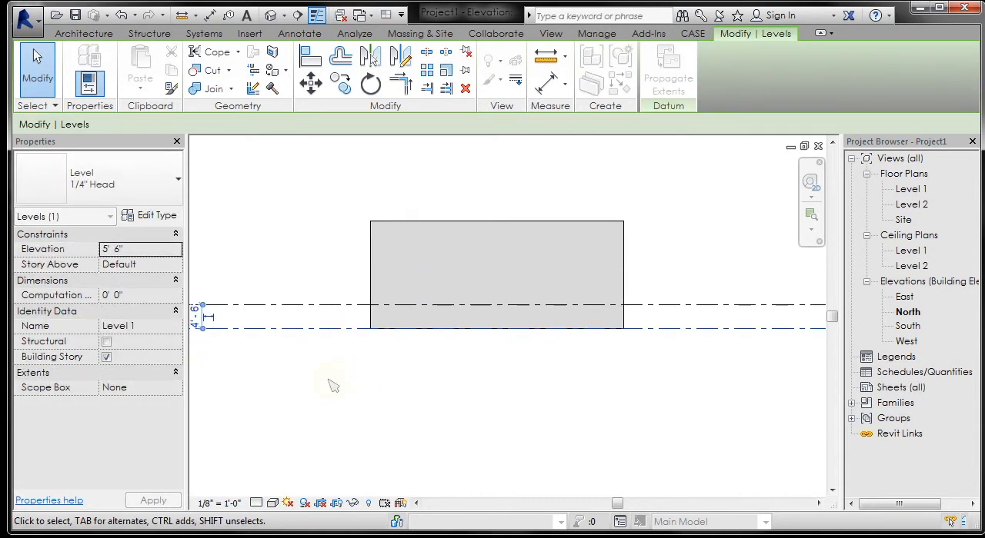
key(ctrl+z)
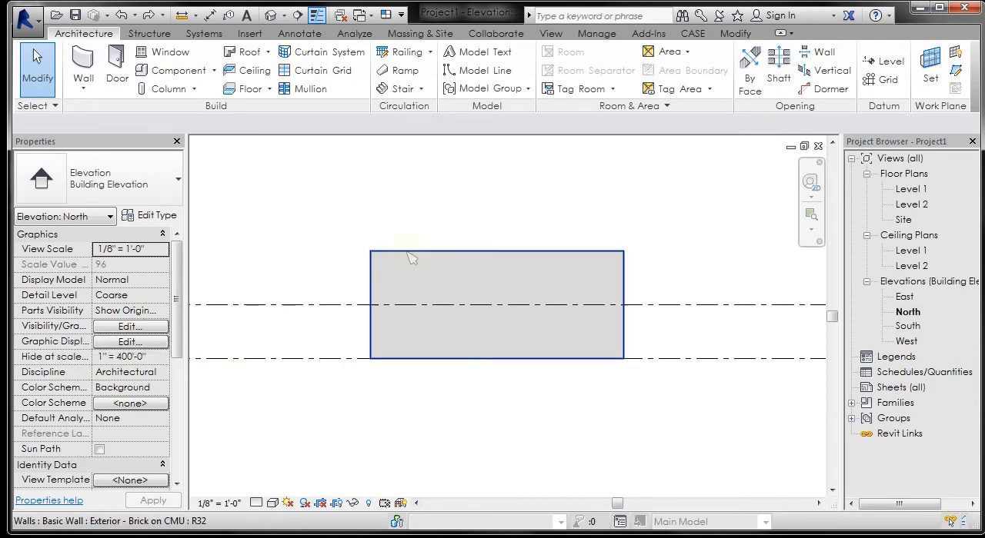
Step: Set the wall's top constraint to Up to level: Level 2 and deselect the wall
click(381, 266)
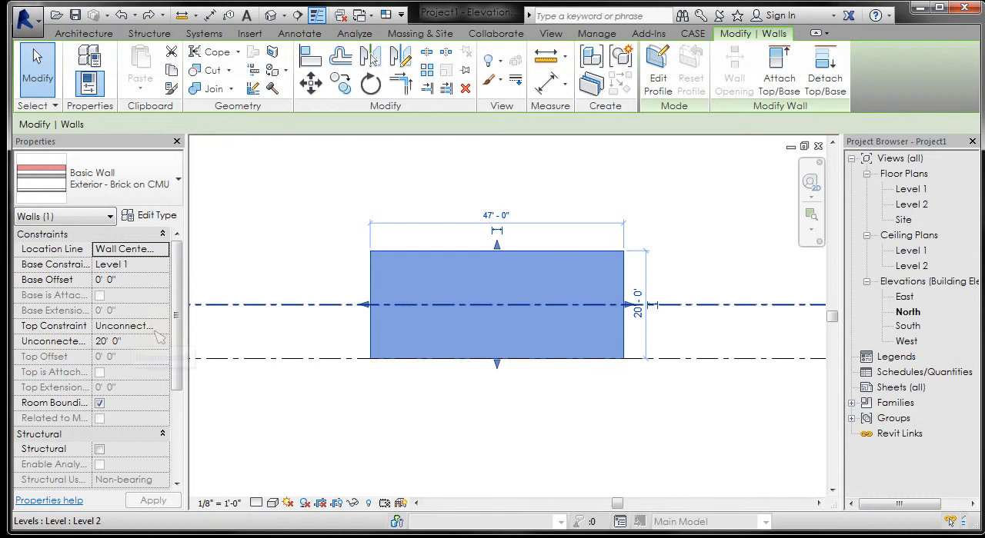
click(163, 326)
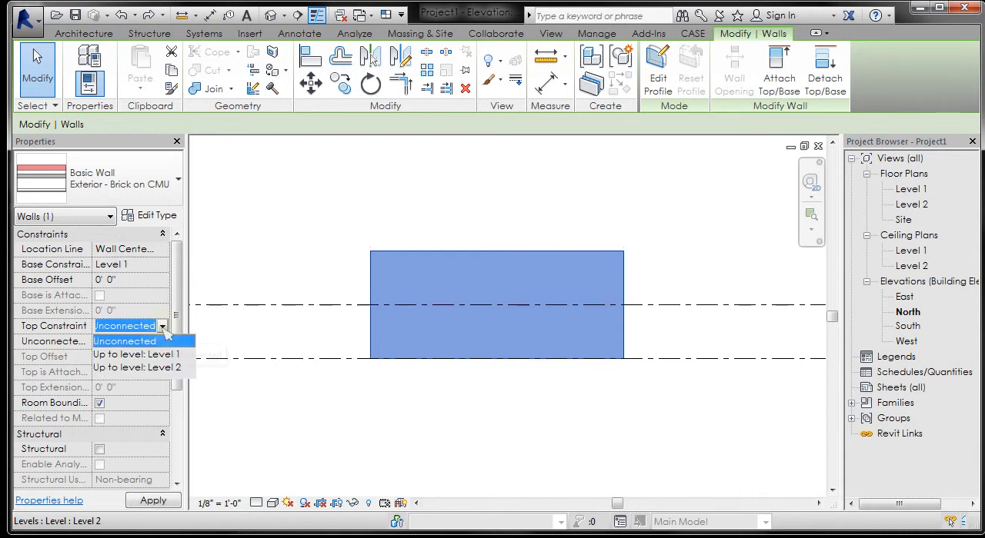
click(132, 367)
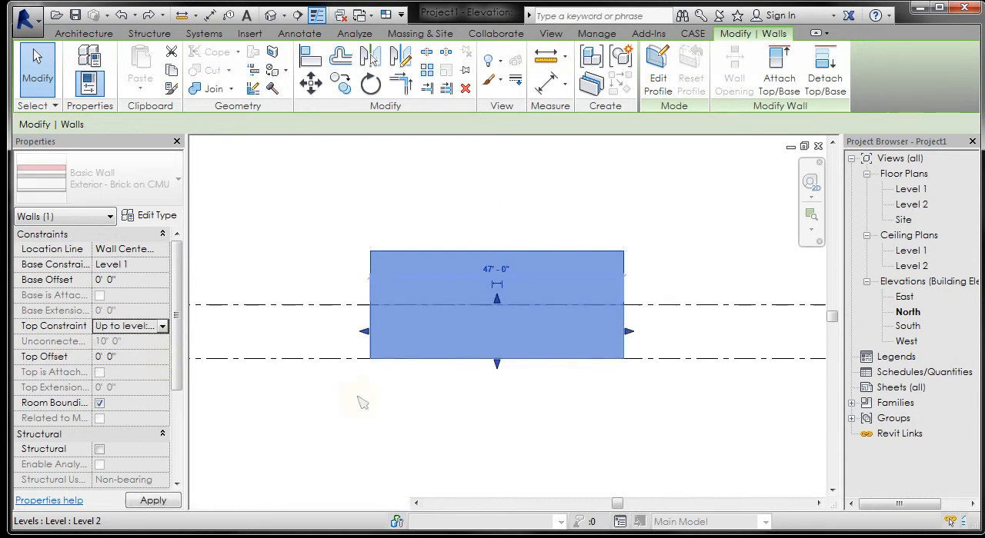
click(474, 421)
Step: Set the elevation of Level 2 to 20' and clear the level selection
scroll(319, 310, down, 3)
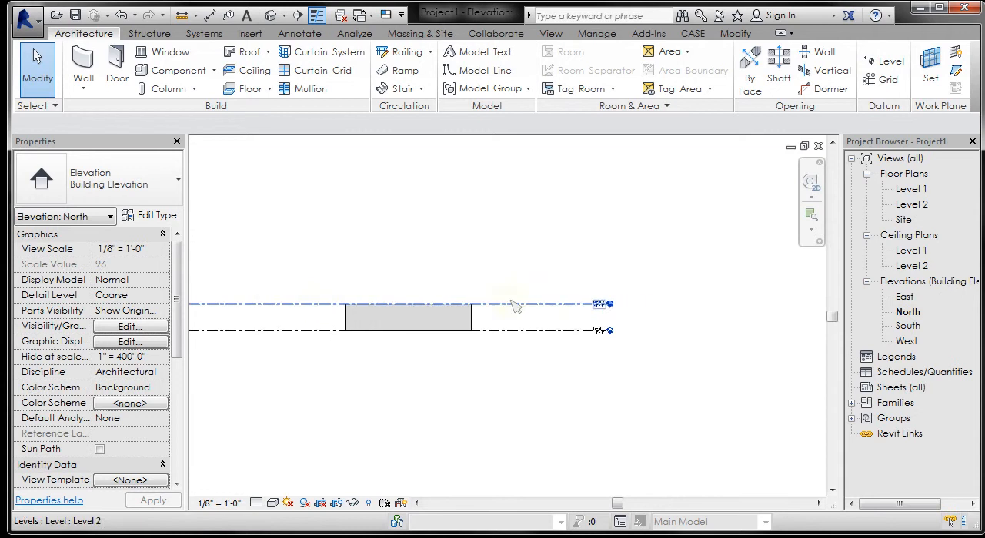
scroll(593, 327, up, 2)
scroll(600, 315, up, 5)
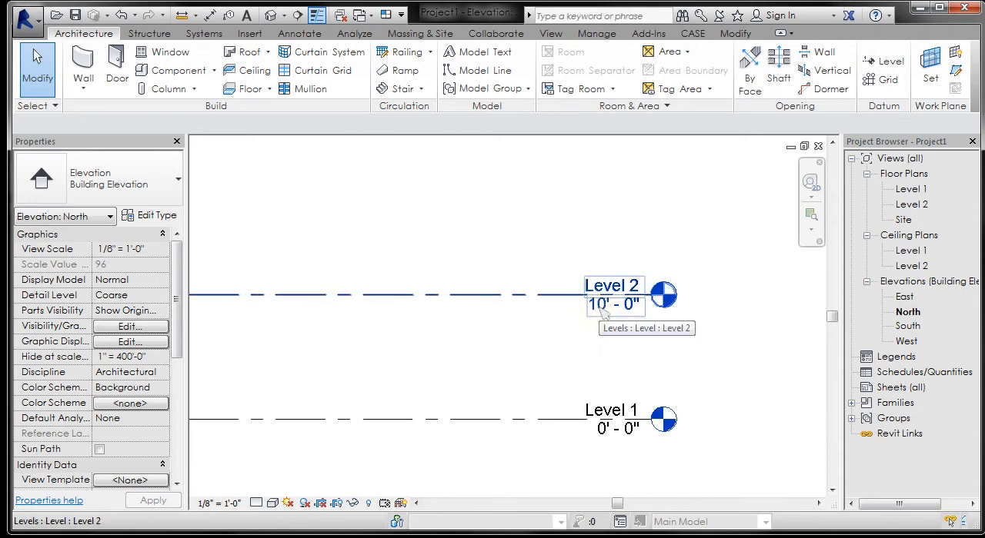
click(599, 308)
click(608, 304)
text(20)
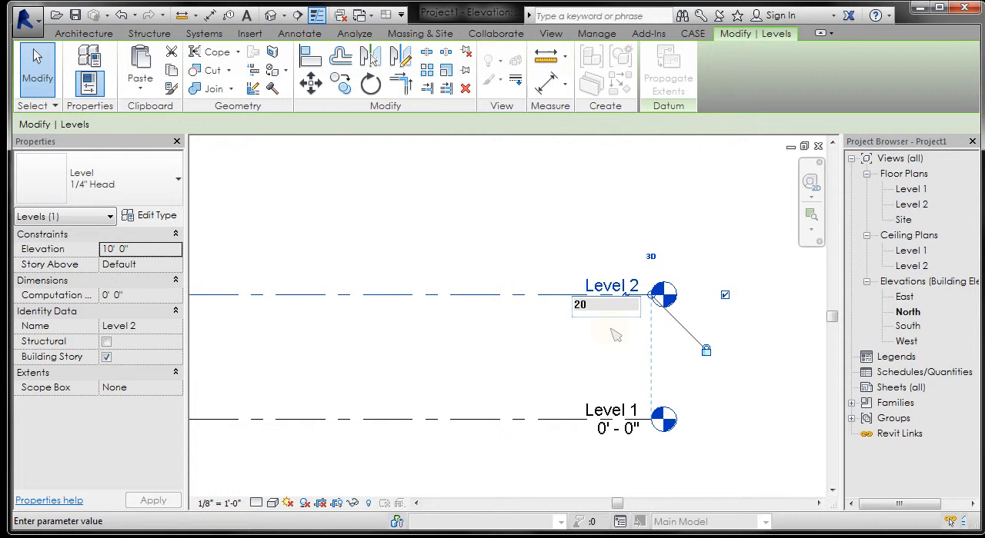
scroll(615, 332, down, 1)
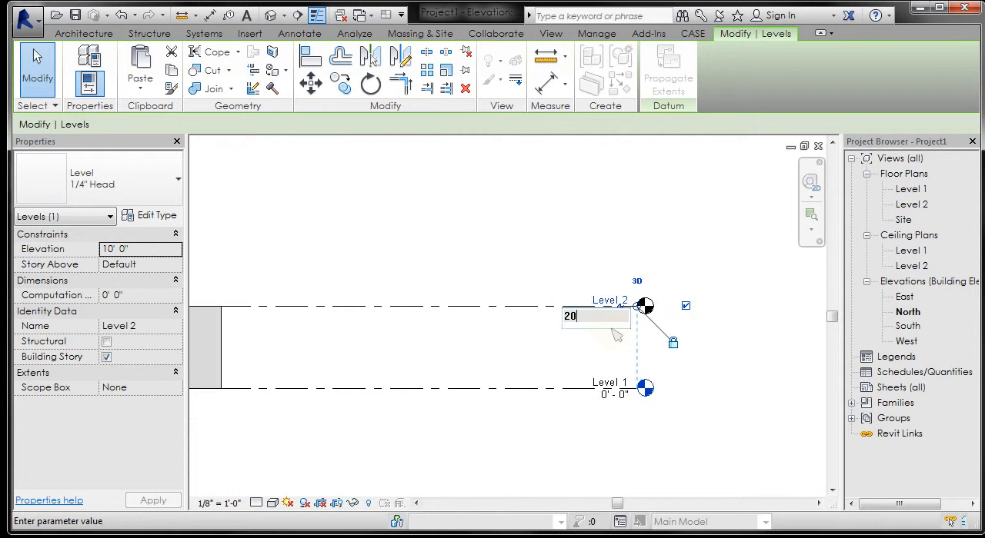
text(0)
key(Return)
scroll(585, 323, down, 1)
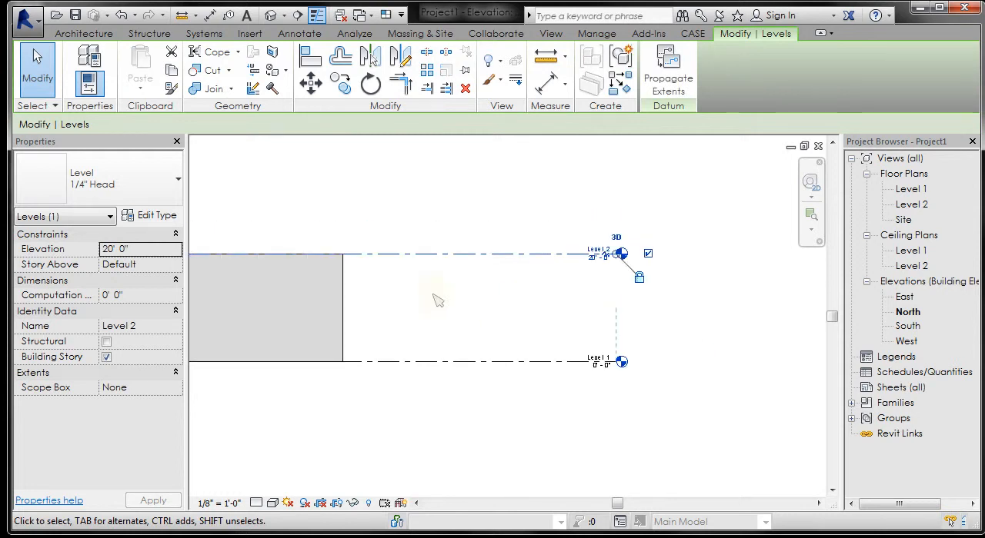
click(350, 234)
middle_drag(350, 234, 531, 251)
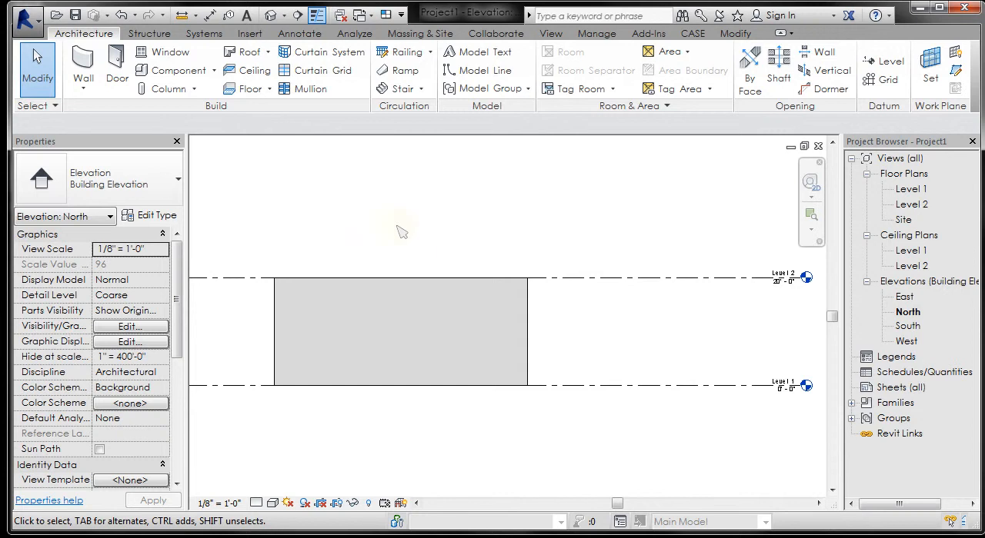
Step: Set the wall's top offset to 2' above its Level 2 constraint and deselect it
scroll(236, 347, up, 2)
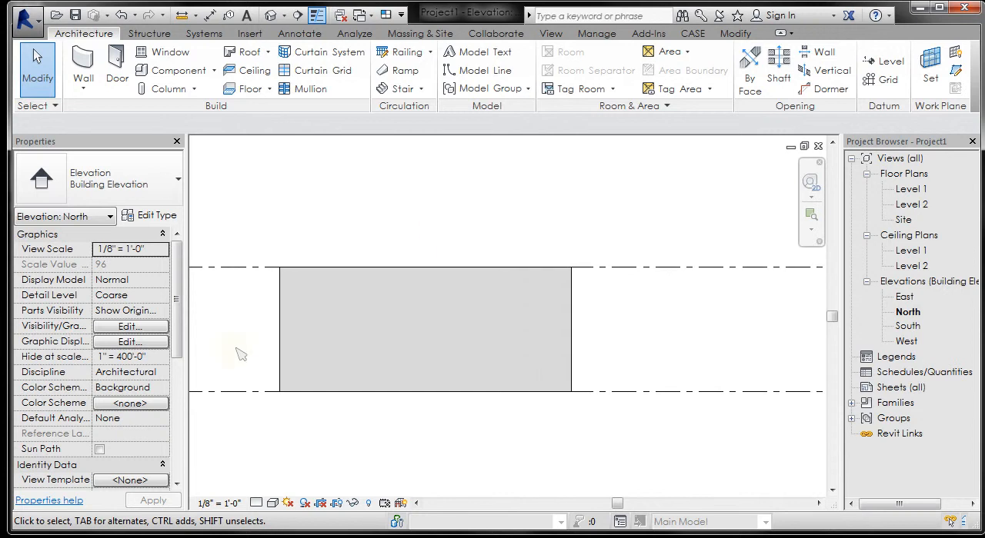
click(350, 319)
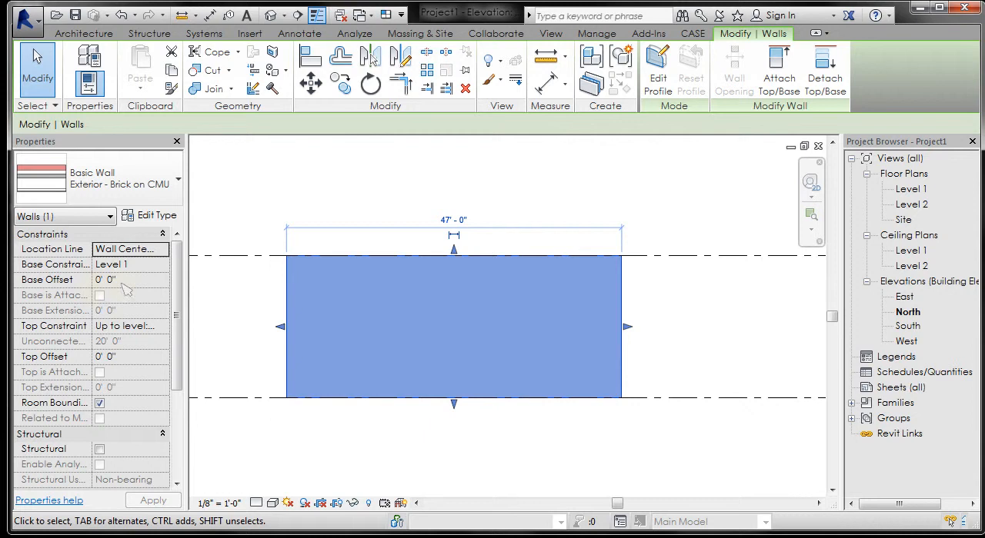
click(129, 358)
text(2)
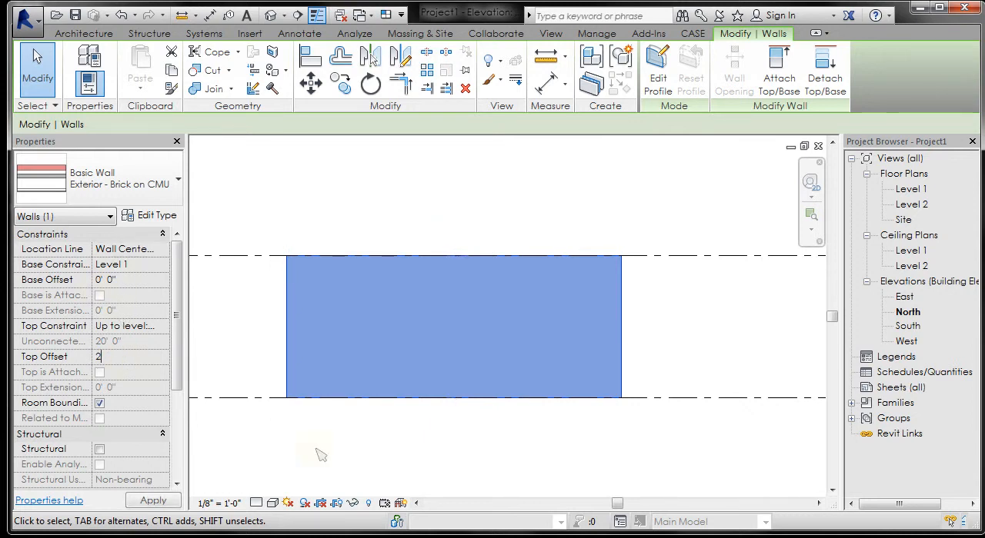
click(343, 452)
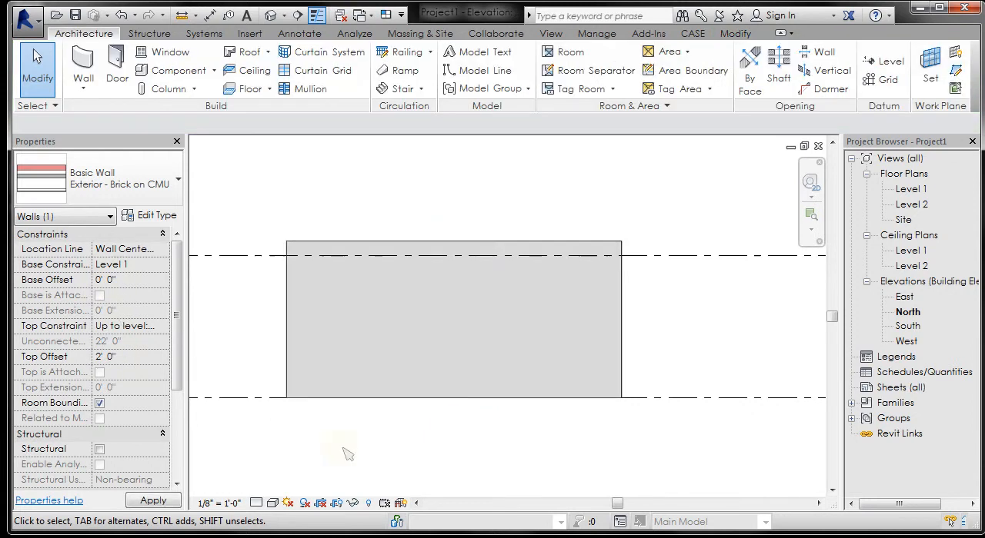
Step: Drag Level 2 down and back up to an elevation of 22' in the North elevation
click(668, 258)
drag(668, 259, 668, 299)
drag(662, 251, 662, 248)
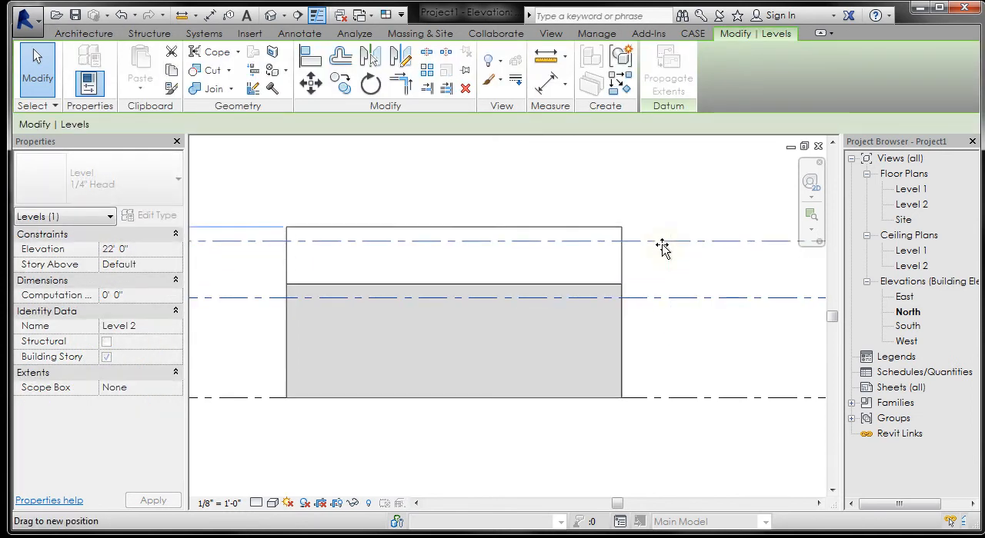
Step: Pull the wall's top edge down to Level 2 for a 0' top offset, lock the alignment and deselect the wall
click(505, 272)
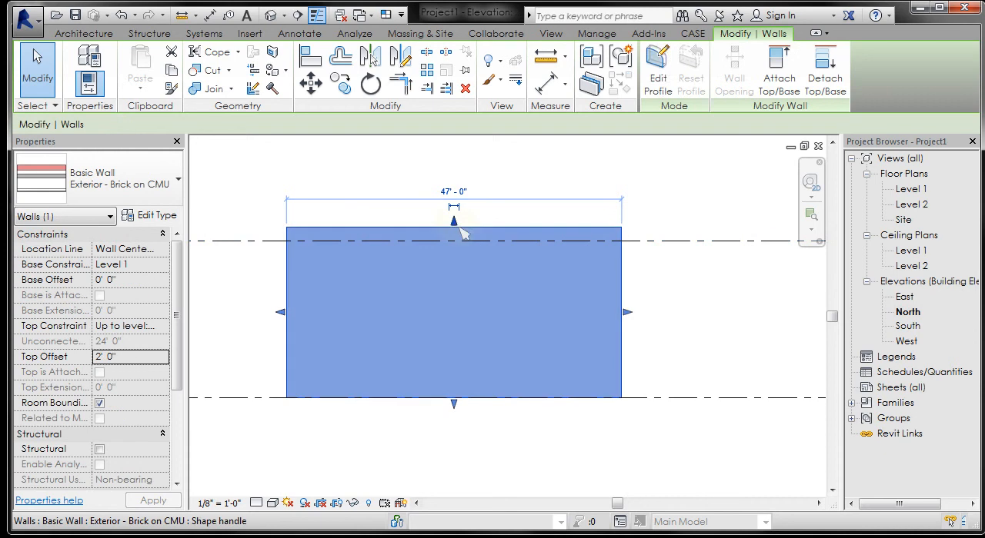
drag(454, 223, 457, 241)
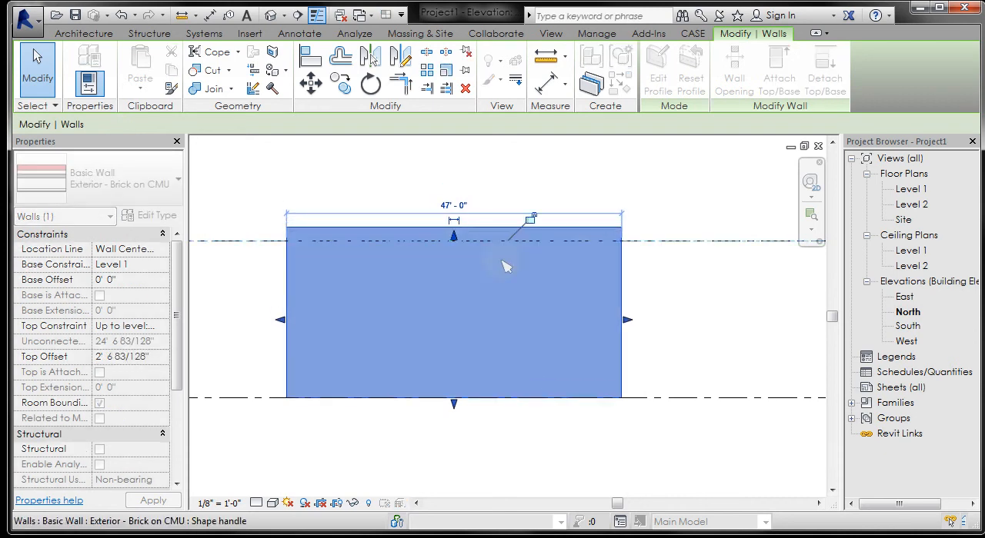
click(531, 222)
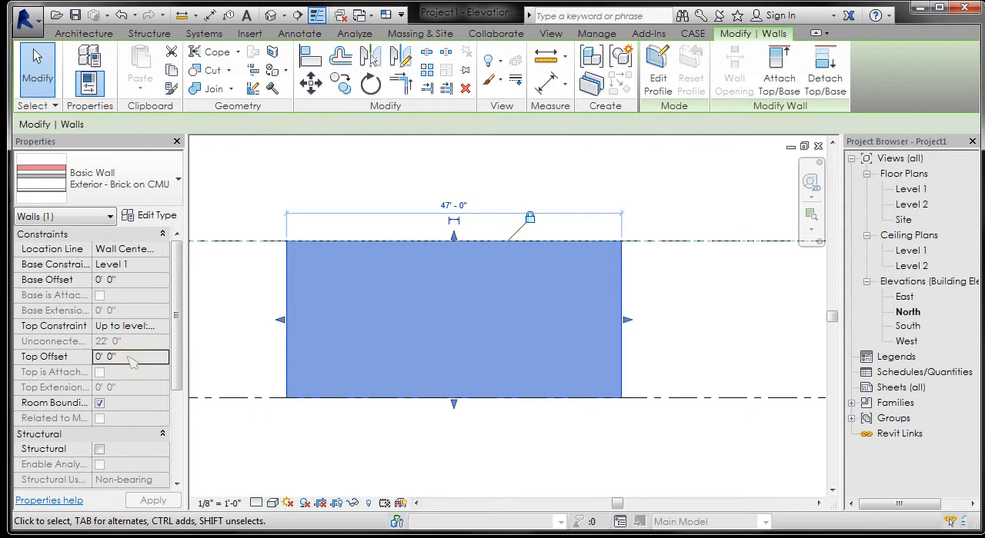
click(228, 348)
click(365, 287)
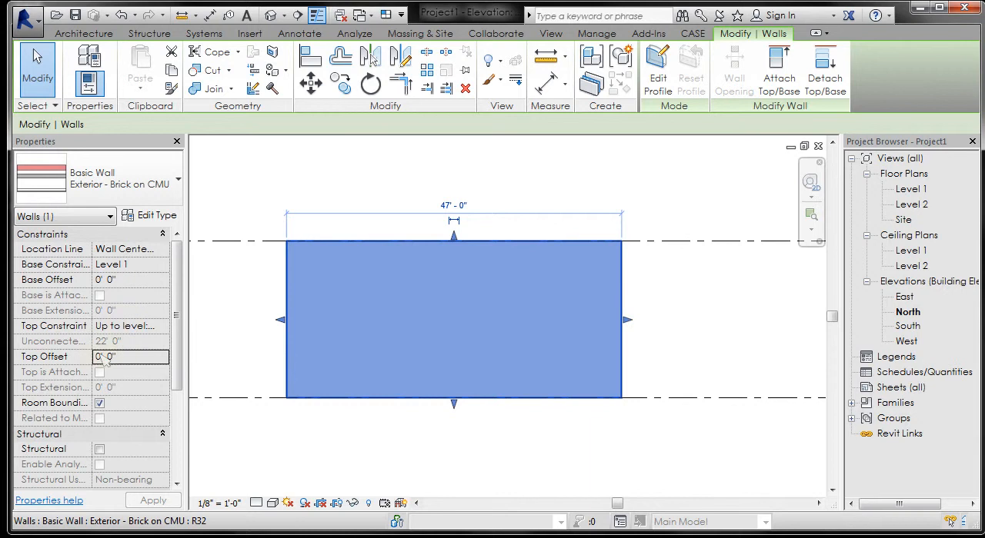
click(563, 182)
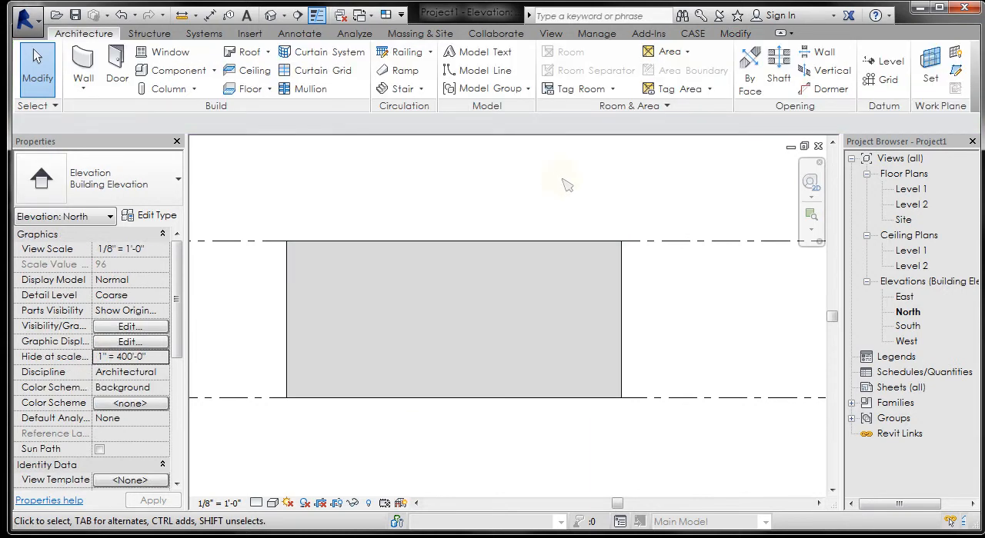
Step: Edit the wall's profile and sketch a sloped line from its upper edge down to about mid-height of the vertical edge on the right
click(561, 276)
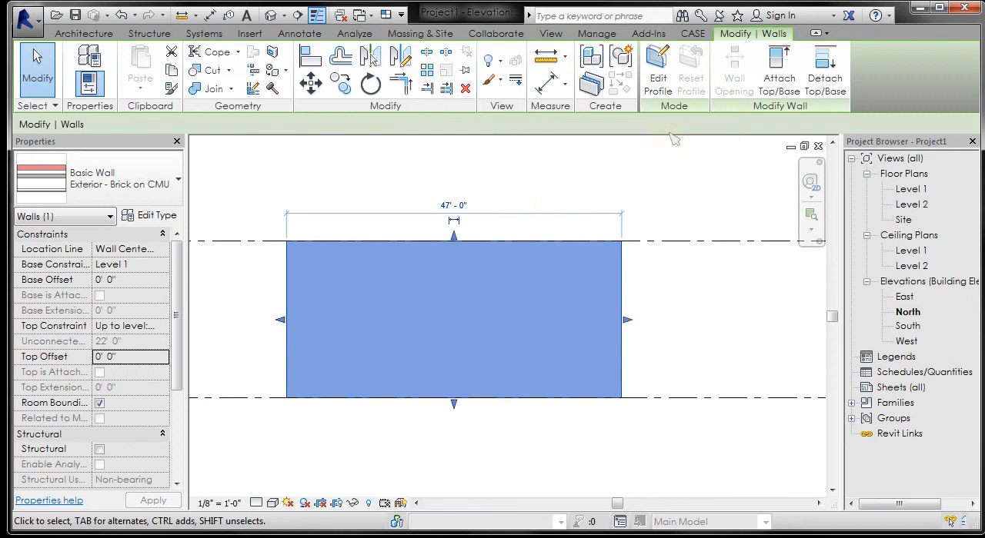
click(654, 80)
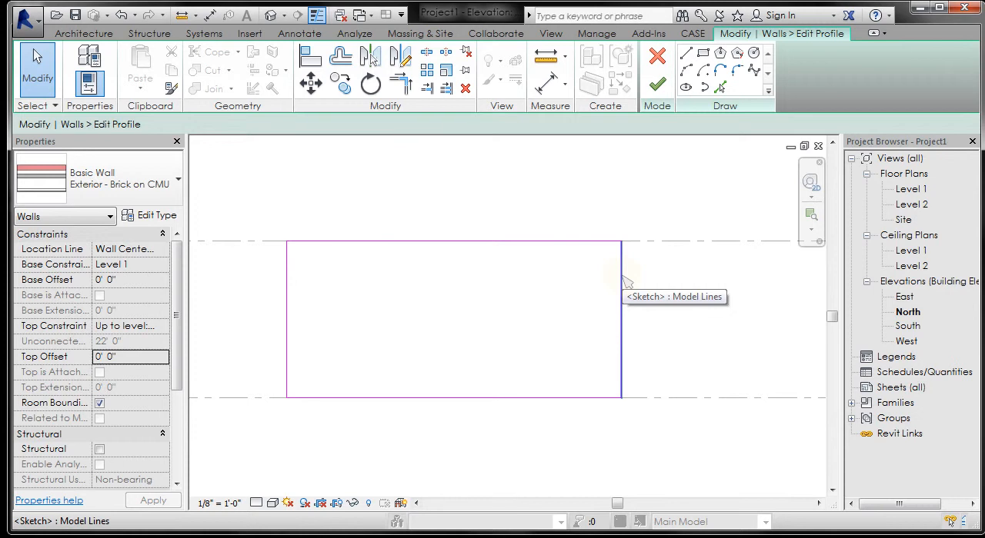
click(686, 52)
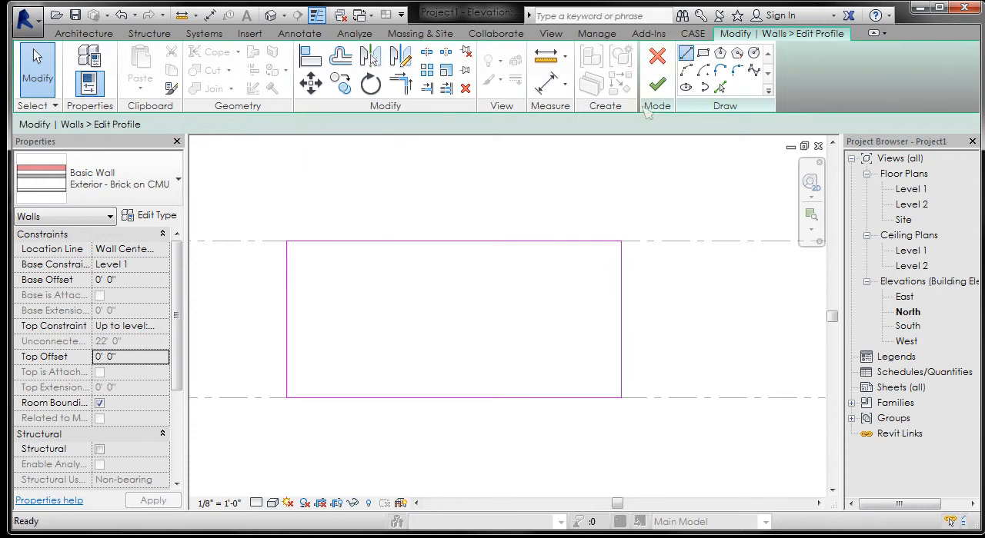
click(400, 241)
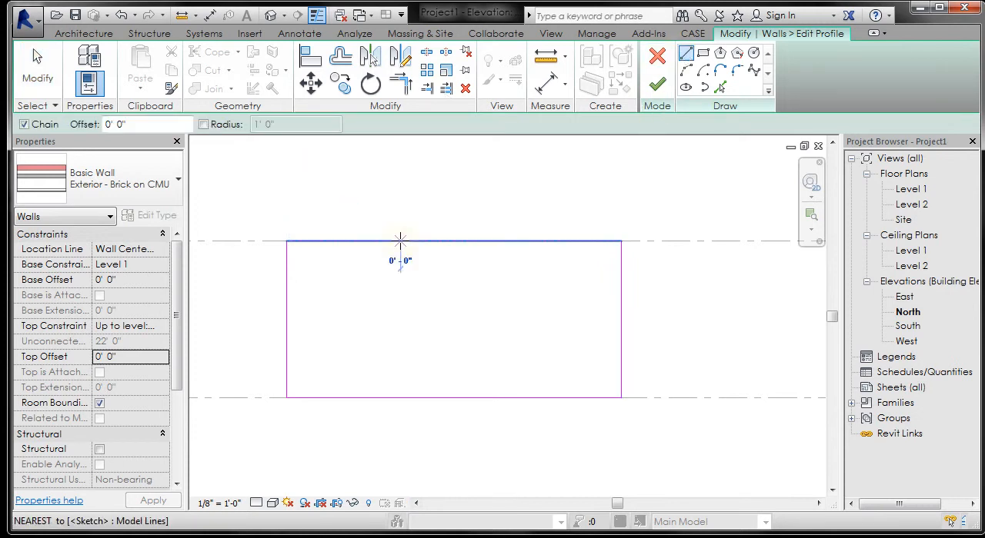
click(621, 318)
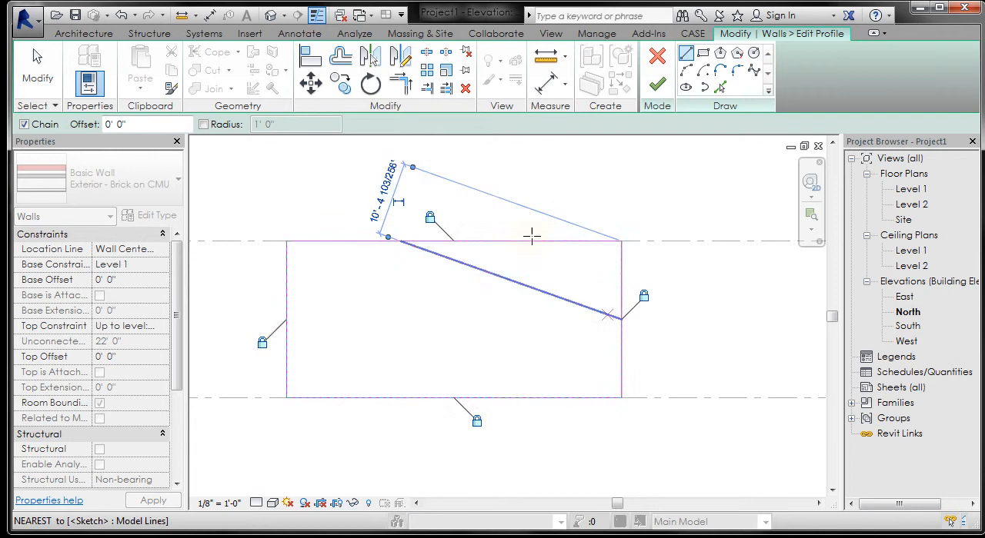
key(Escape)
Step: Trim the profile sketch to a corner between the sloped line and the lower part of the vertical edge, and finish the profile
click(400, 82)
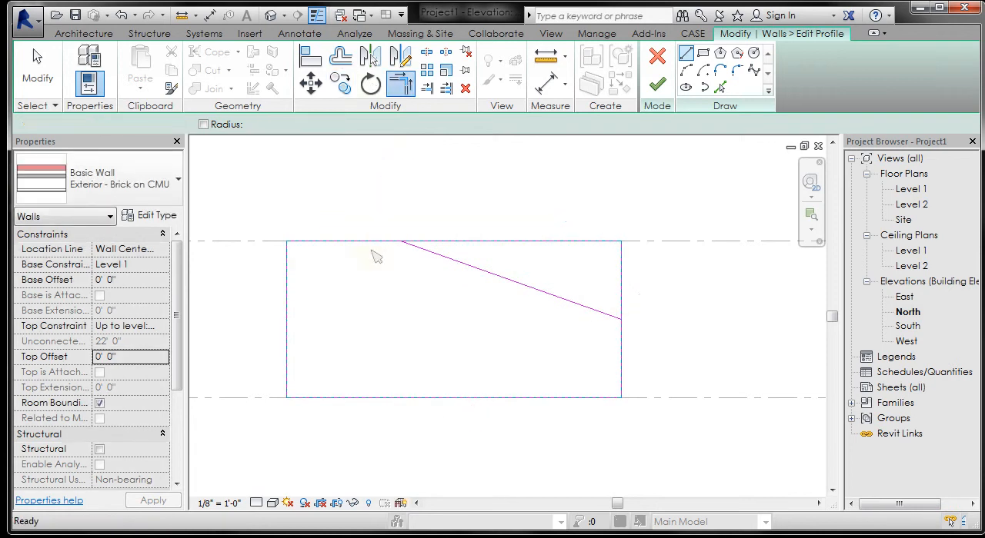
click(614, 317)
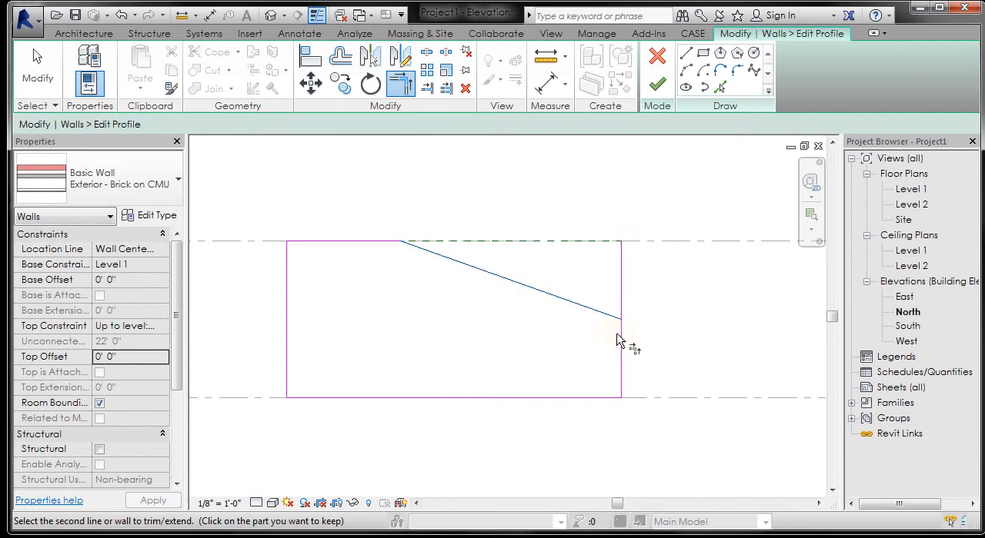
click(620, 341)
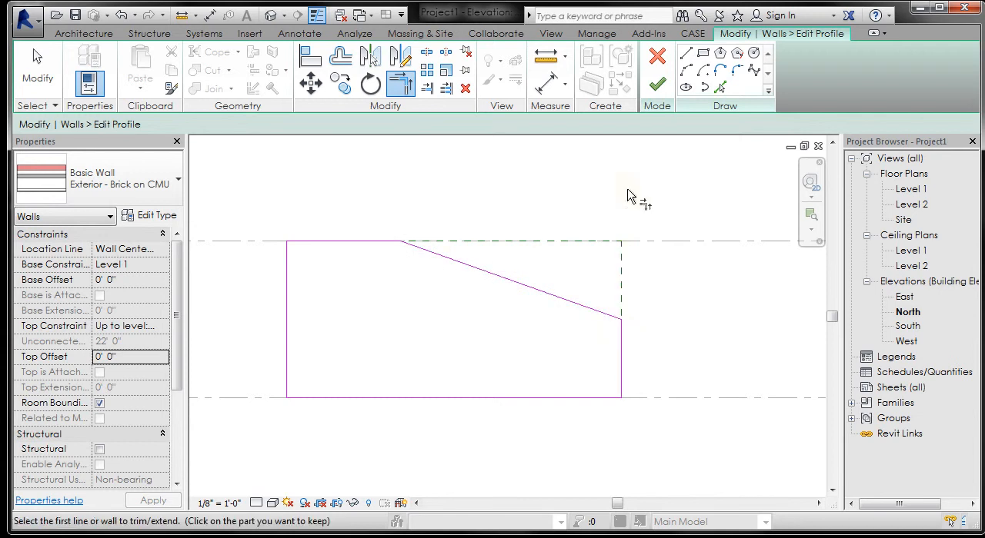
click(657, 84)
click(517, 182)
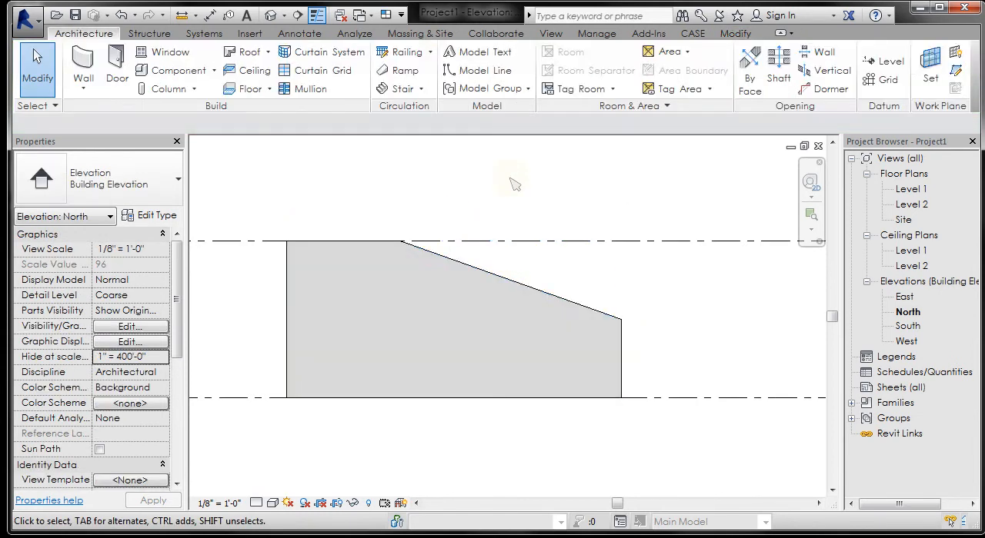
Step: Examine the wall's reshaped profile, orbiting around it in the default 3D view
click(584, 302)
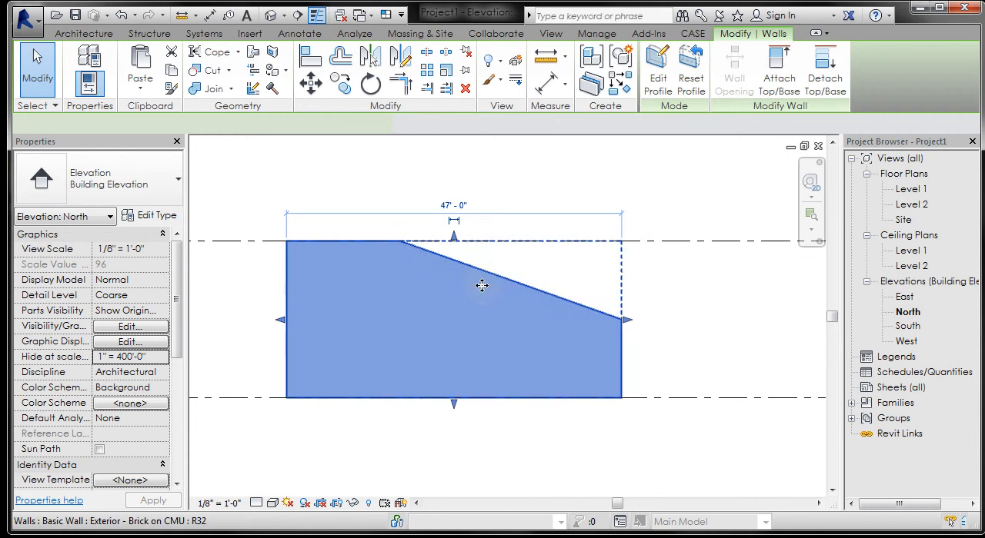
click(517, 180)
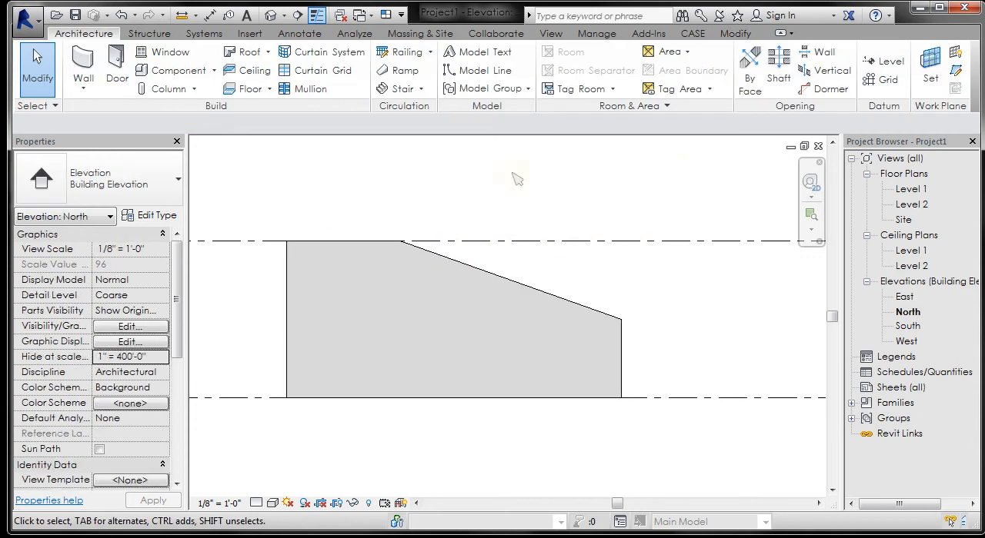
click(273, 17)
click(271, 15)
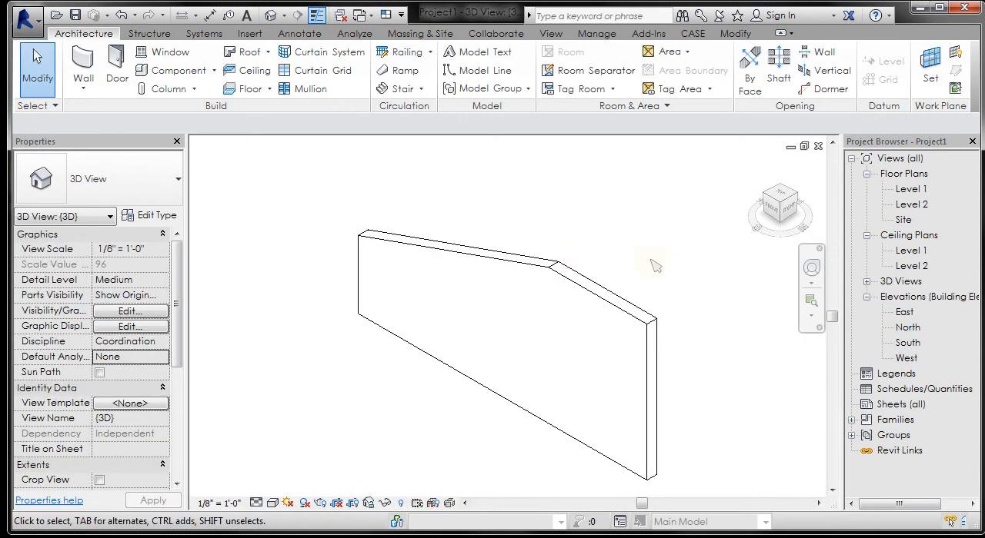
mouse_move(653, 267)
shift+middle_down()
mouse_move(714, 279)
mouse_move(377, 285)
mouse_move(448, 224)
mouse_move(422, 239)
shift+middle_up()
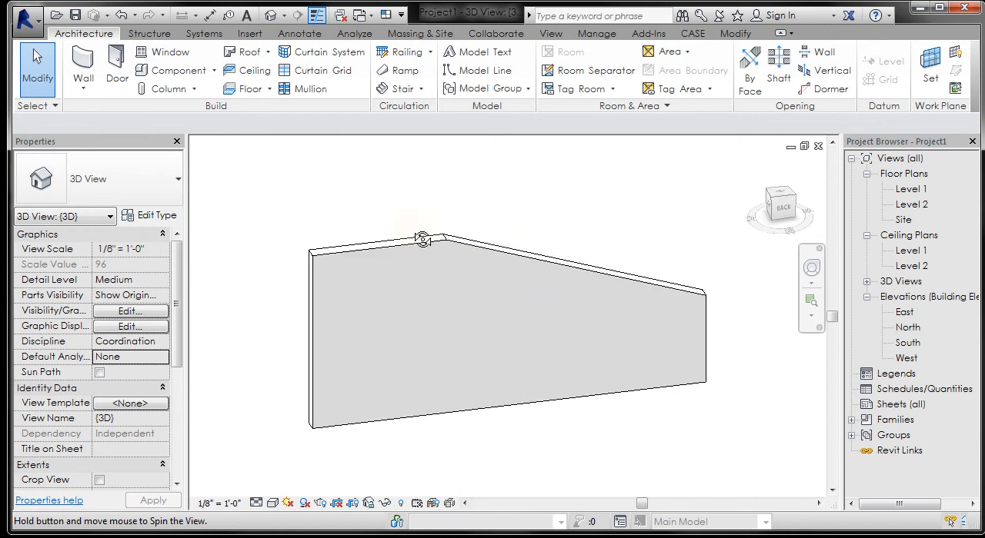
click(473, 235)
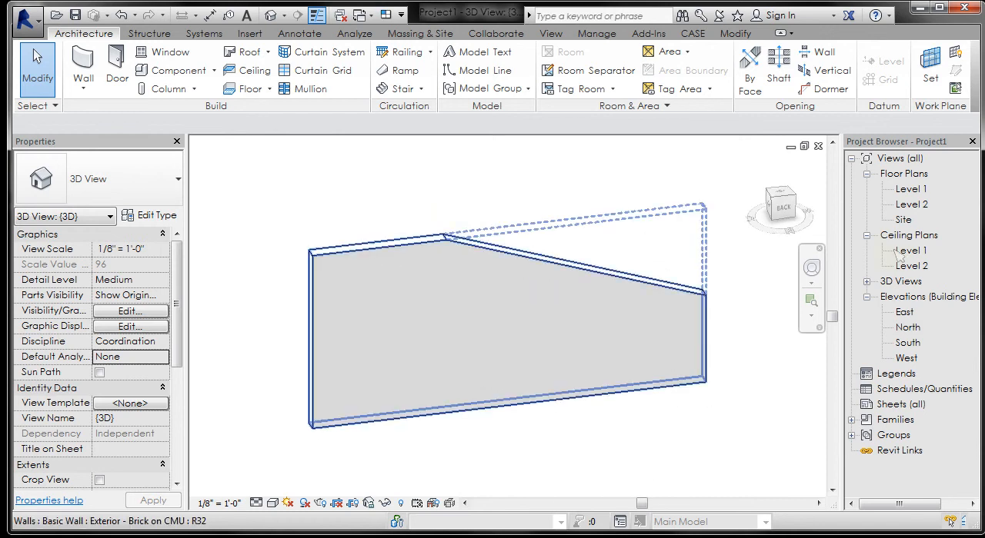
Step: Flip the wall's orientation and flip it back in the Level 1 floor plan, leaving the wall deselected
double_click(910, 191)
click(468, 280)
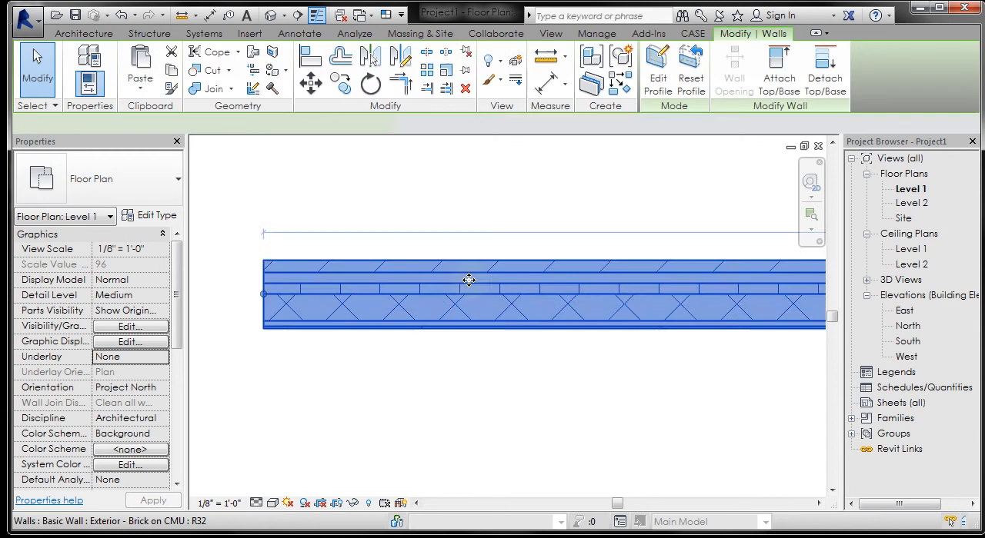
scroll(468, 280, down, 5)
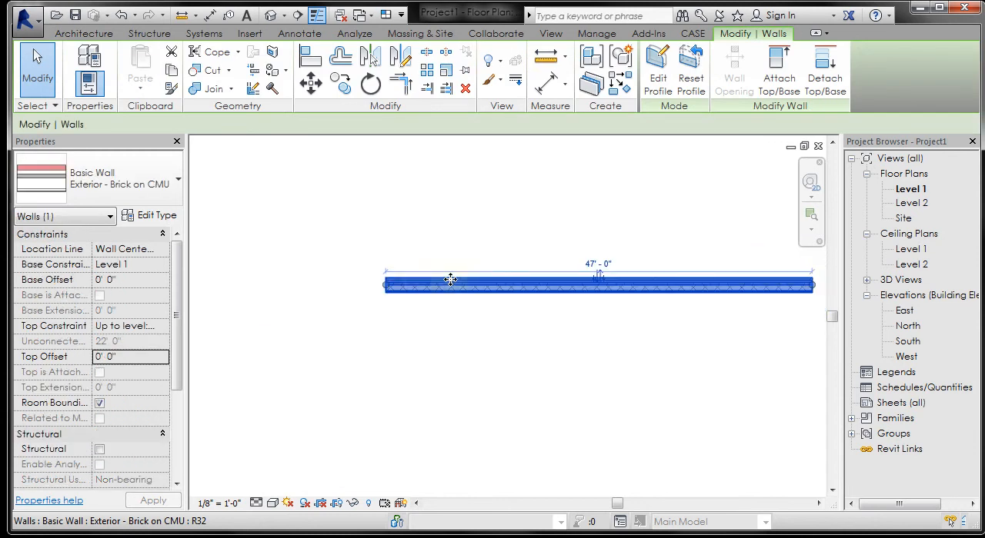
scroll(623, 275, up, 3)
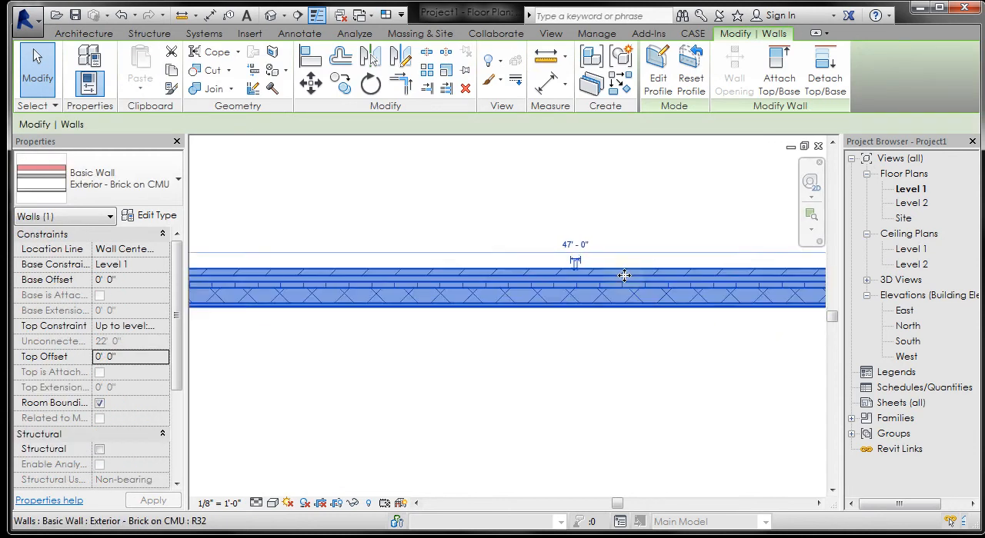
scroll(608, 273, up, 2)
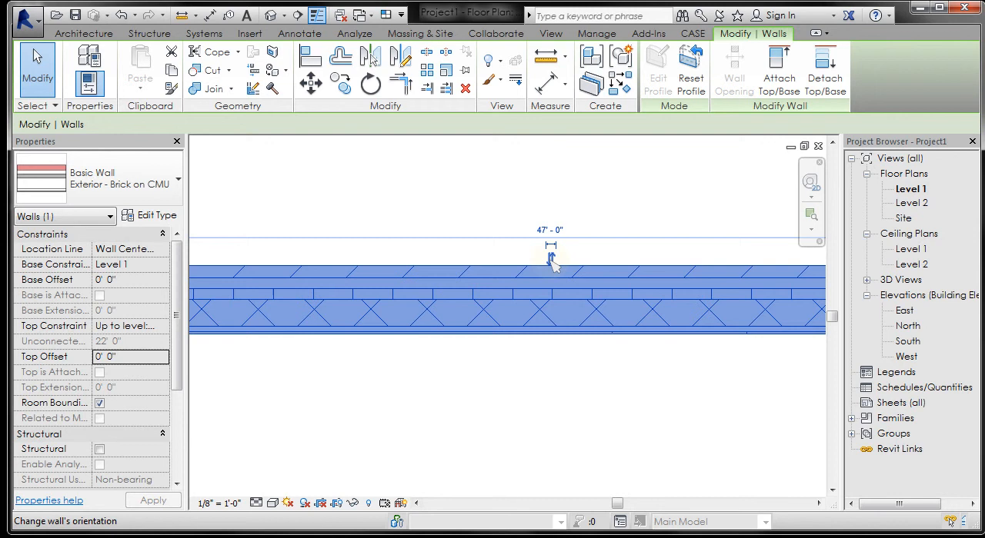
click(551, 260)
click(550, 343)
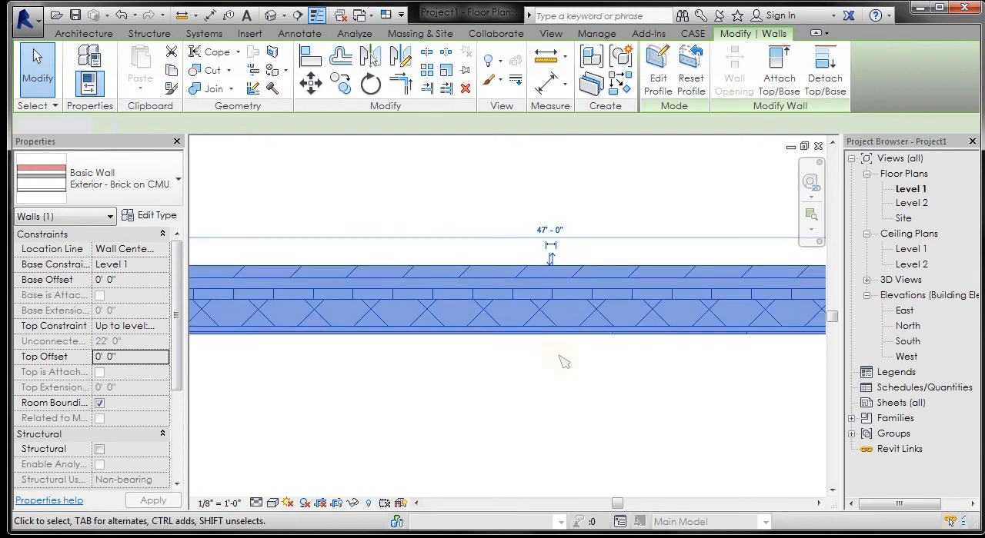
click(563, 361)
Step: Draw a 21' horizontal Exterior - Brick on CMU wall below the existing wall, with its brick side facing that wall
scroll(609, 248, down, 4)
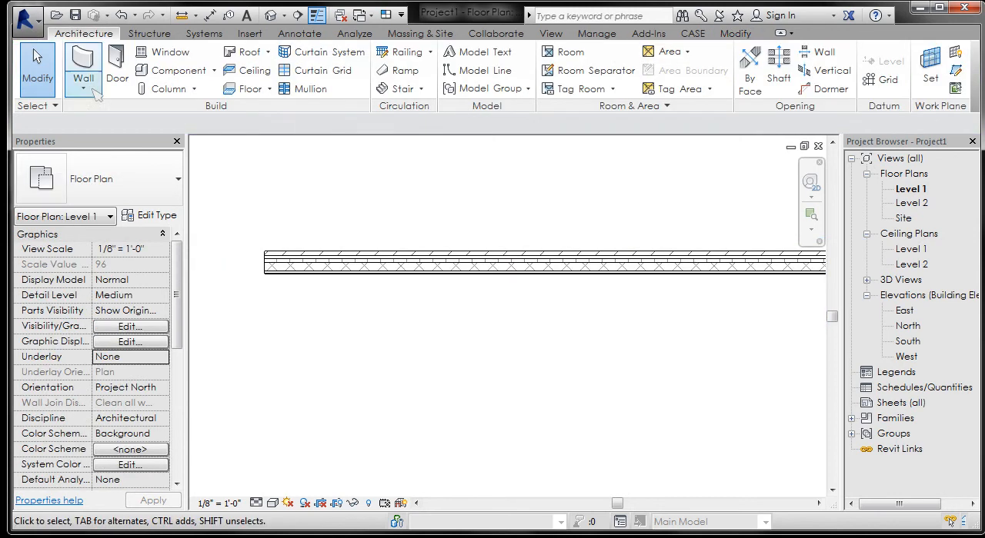
click(83, 90)
click(116, 115)
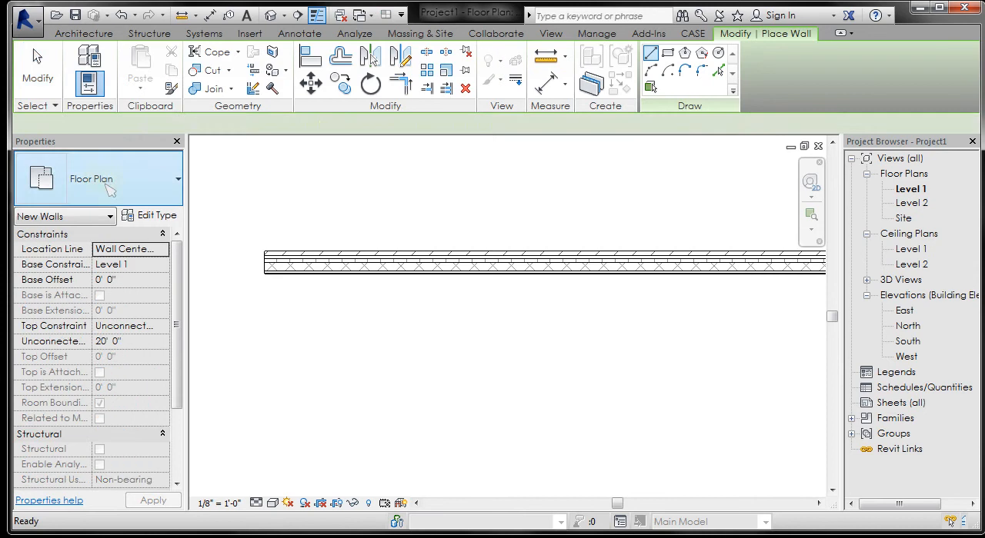
click(328, 373)
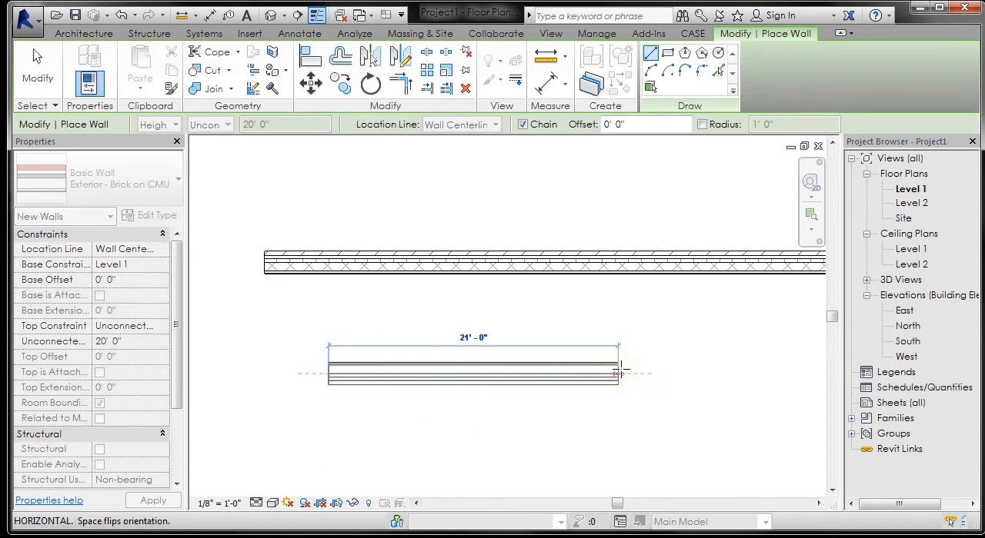
click(620, 373)
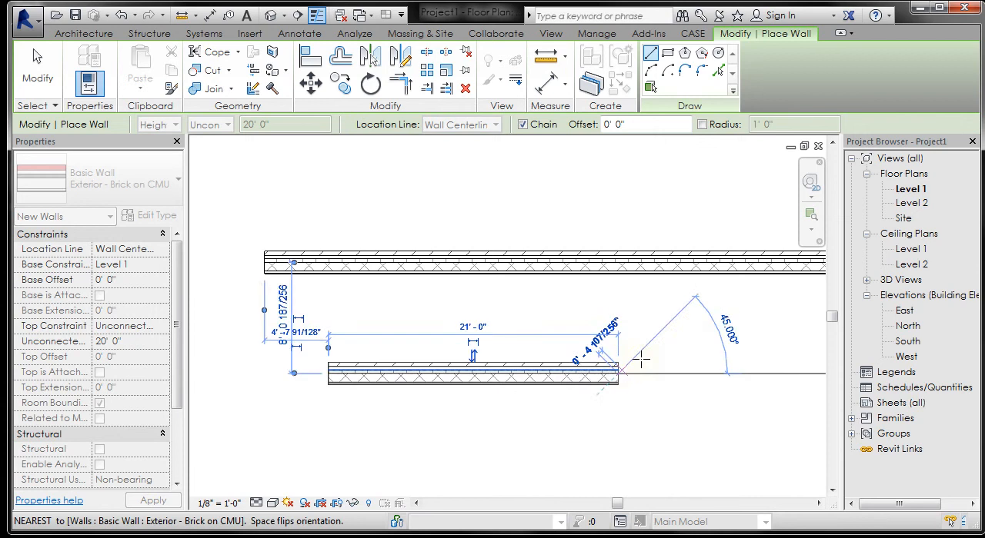
key(Escape)
key(Escape)
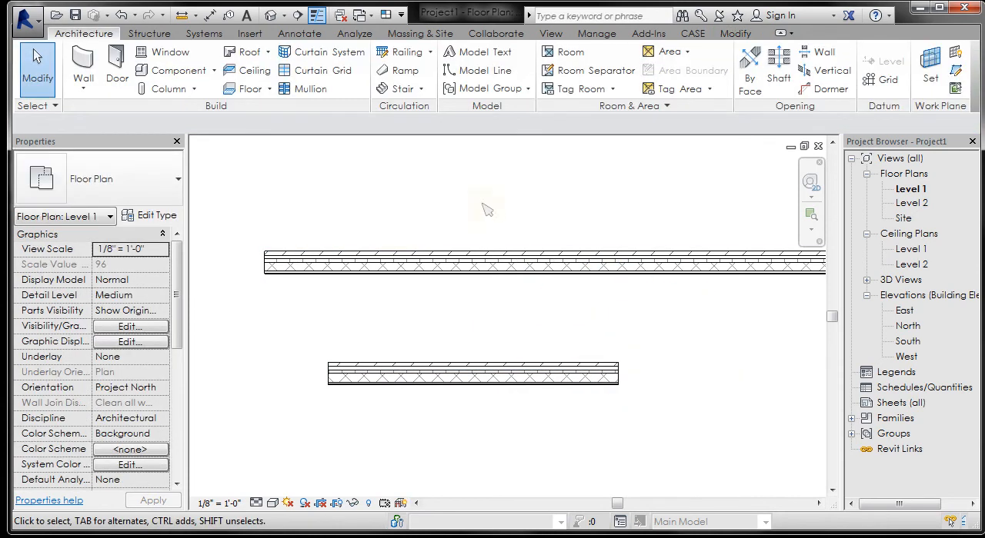
Step: Delete the short 21' wall below the main wall
scroll(356, 223, down, 2)
click(496, 329)
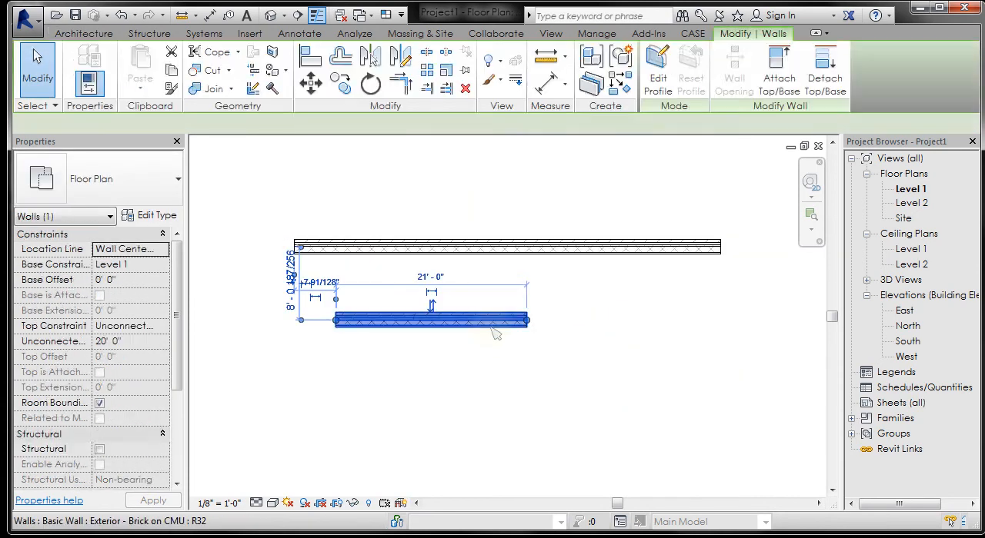
key(Delete)
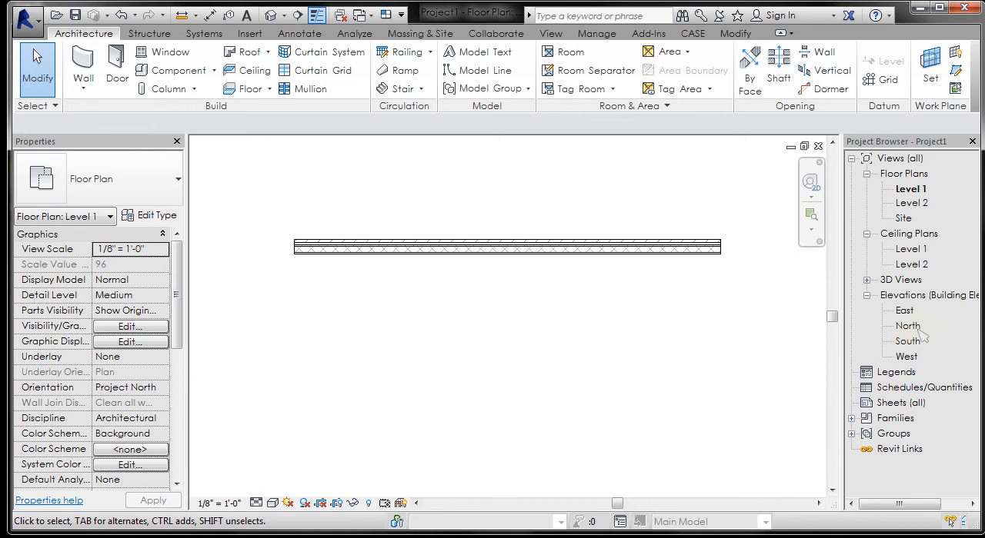
Step: Reopen the wall's profile sketch from the North elevation to review its outline, and finish the profile edit
double_click(908, 326)
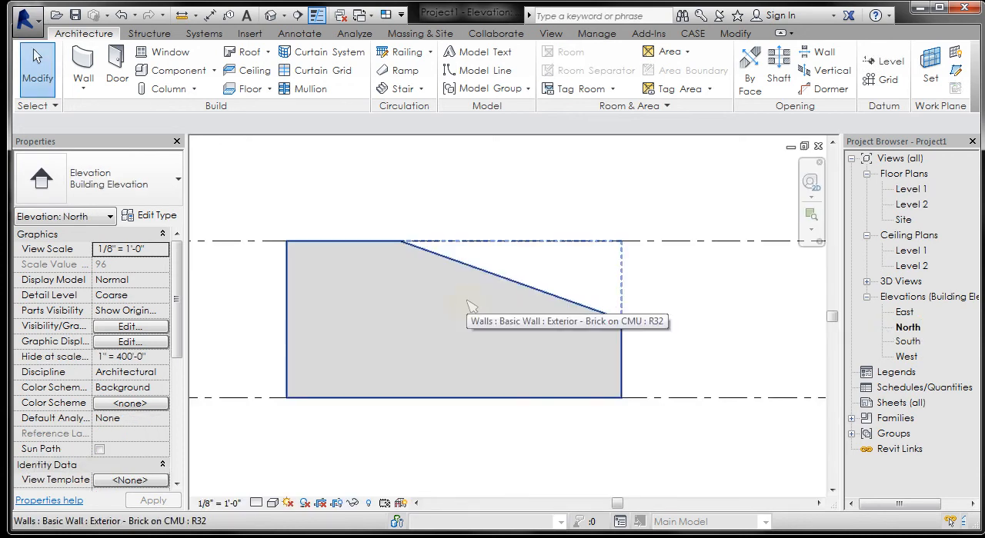
click(471, 305)
click(657, 69)
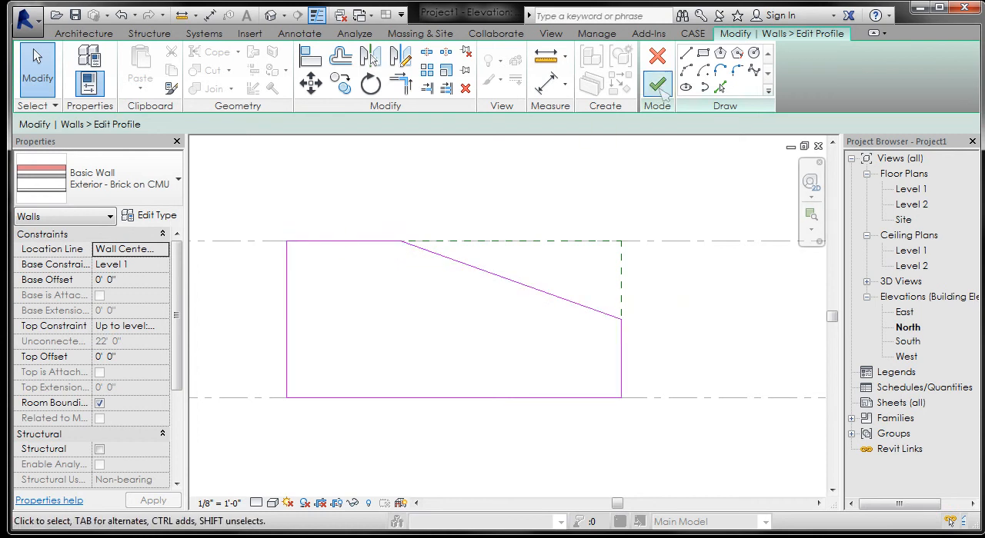
click(657, 85)
click(285, 165)
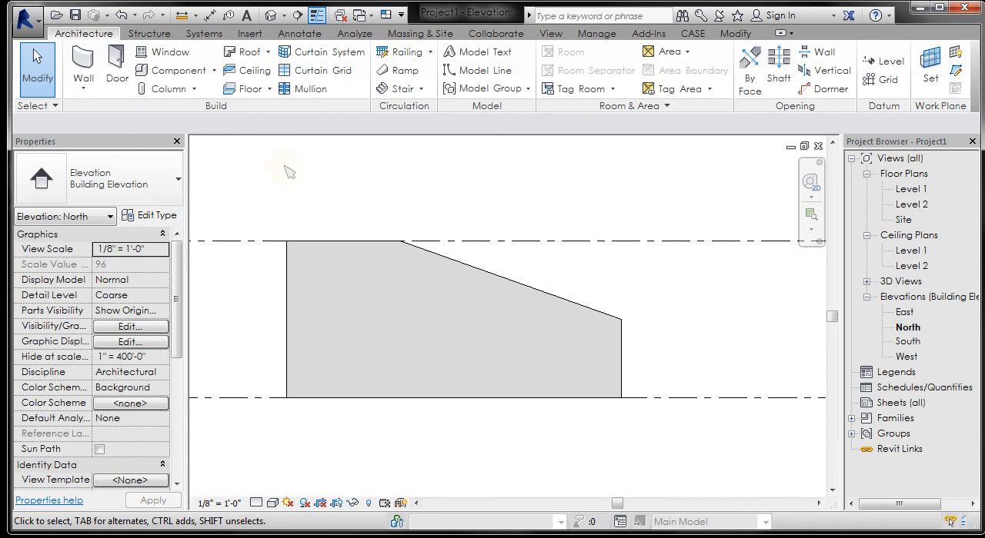
Step: Place a horizontal Cornice wall sweep across the full wall in the North elevation, just below the sloped edge's low end
click(87, 88)
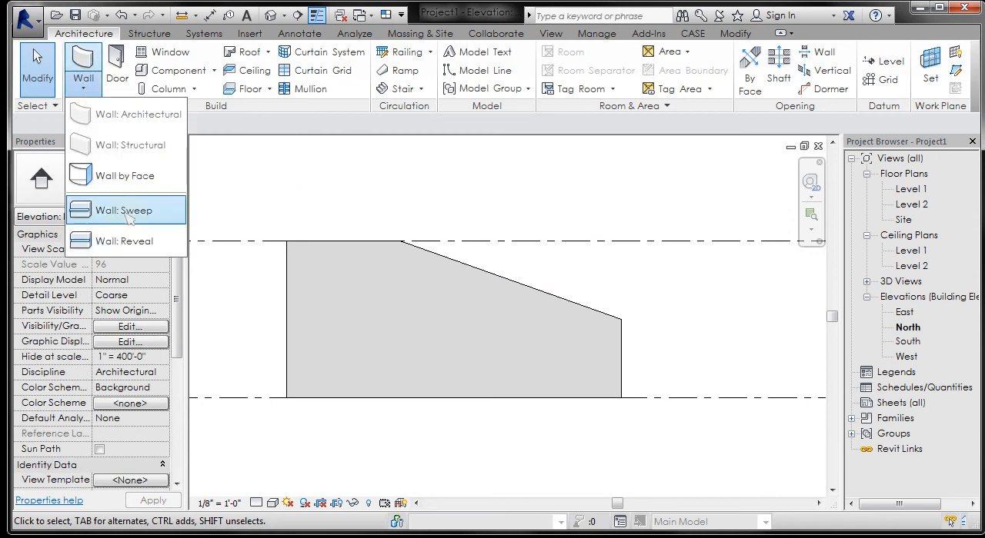
click(119, 214)
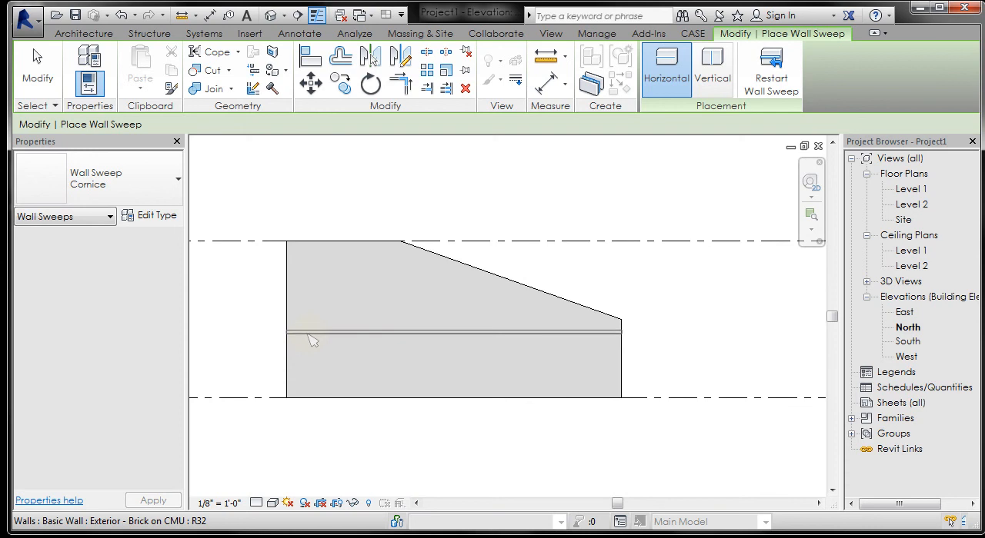
click(311, 341)
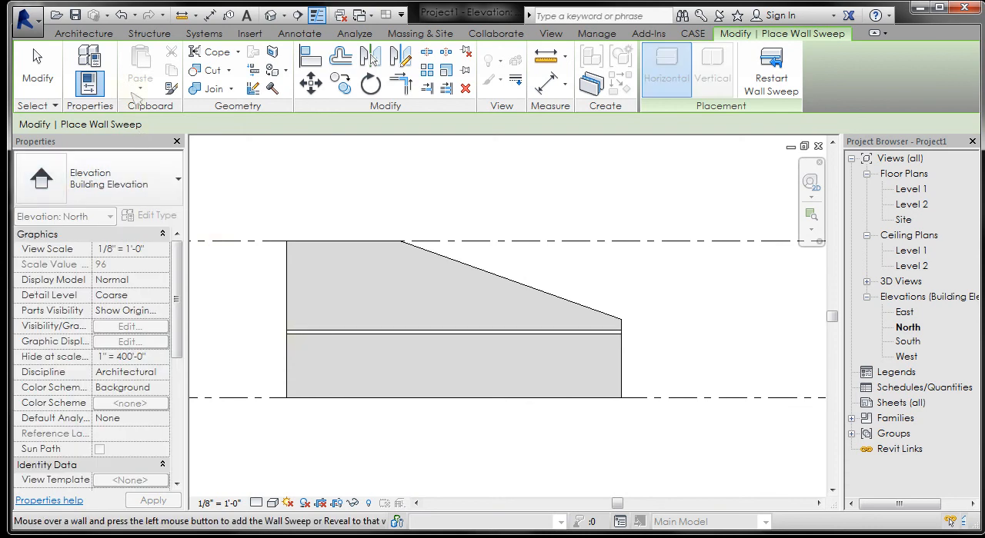
Step: Cut a horizontal wall reveal across the wall, about midway between the cornice sweep and the wall's base
click(90, 35)
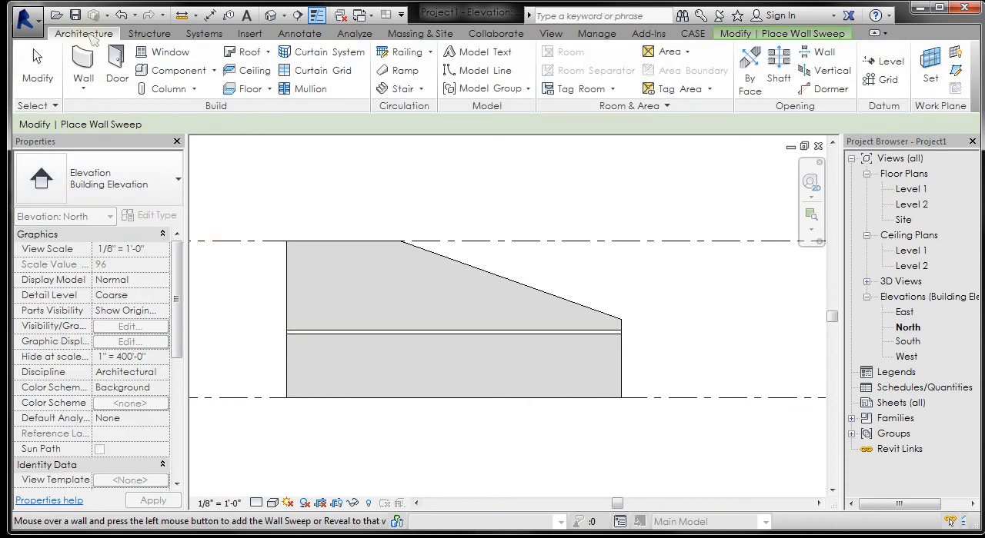
click(91, 91)
click(123, 241)
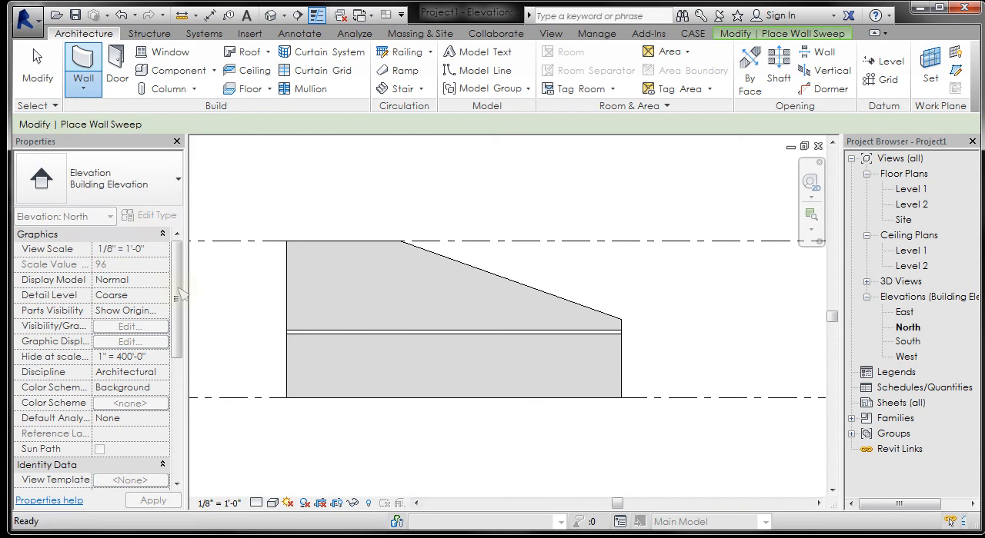
click(294, 364)
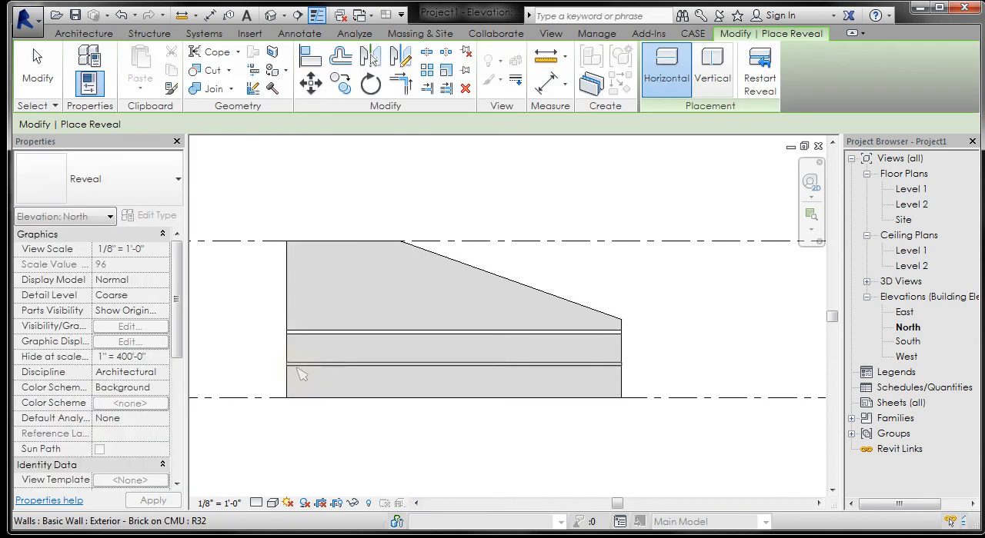
Step: Examine the wall's projecting sweep and recessed reveal in the default 3D view, up close and as a whole, and end reveal placement
click(270, 14)
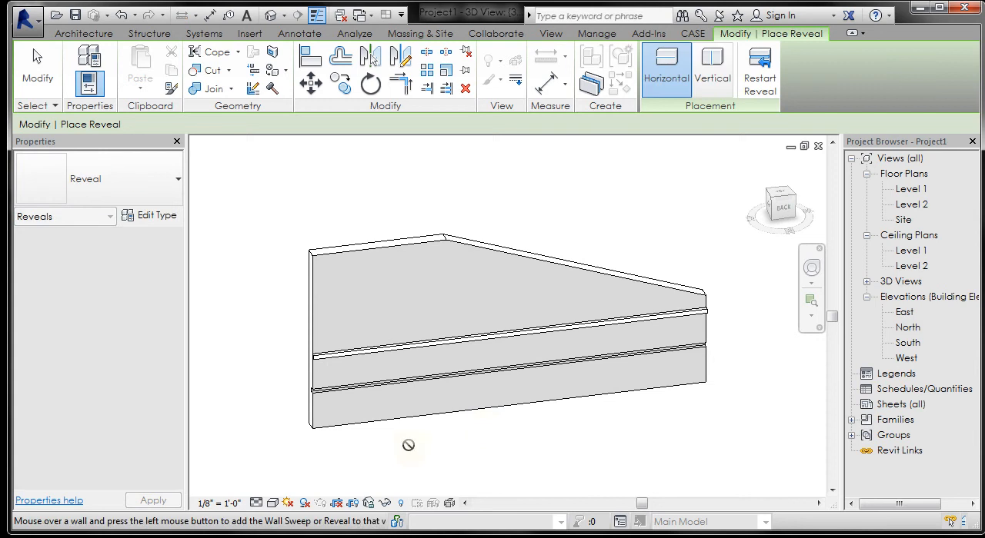
shift+middle_drag(279, 464, 369, 470)
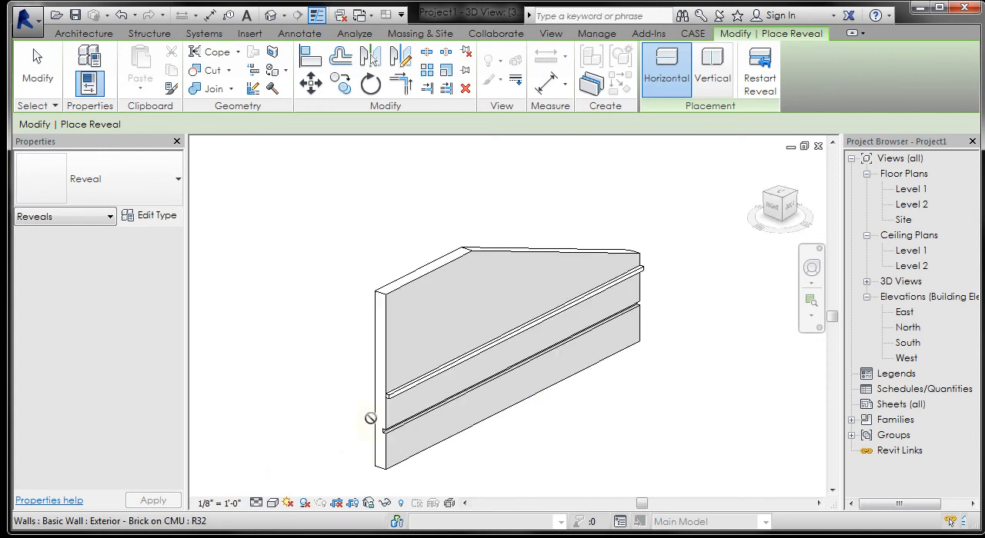
scroll(369, 417, up, 5)
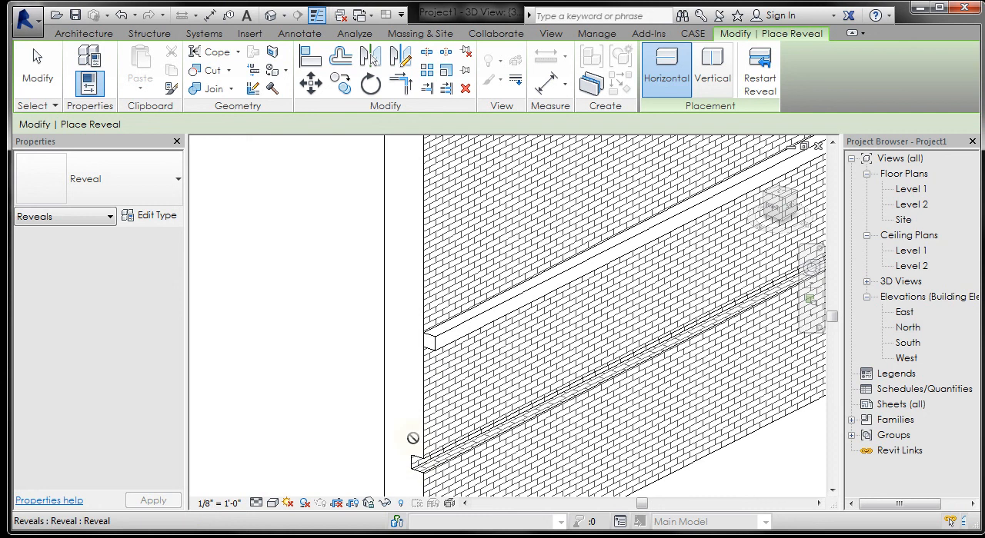
key(Escape)
scroll(275, 267, down, 1)
scroll(275, 266, down, 1)
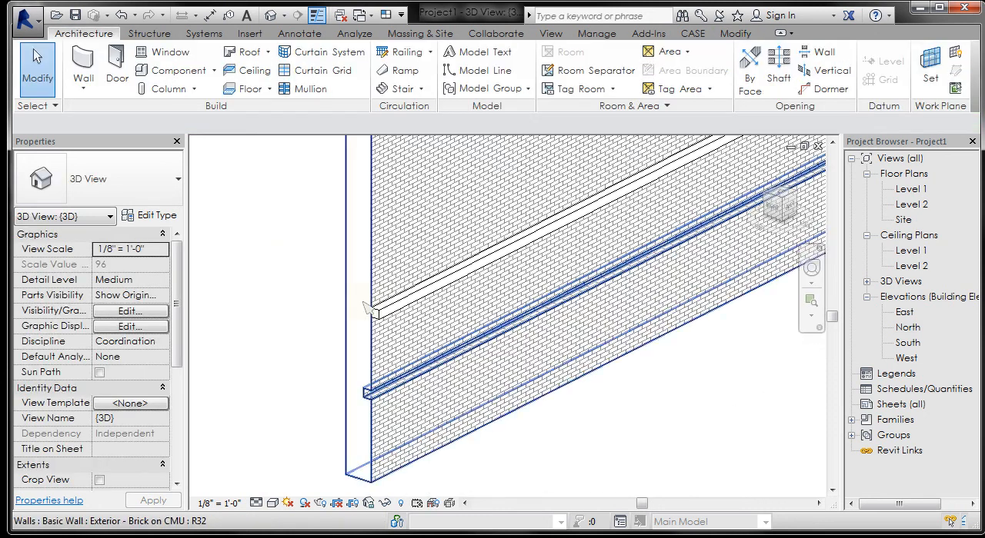
shift+middle_drag(247, 378, 489, 456)
scroll(453, 438, down, 2)
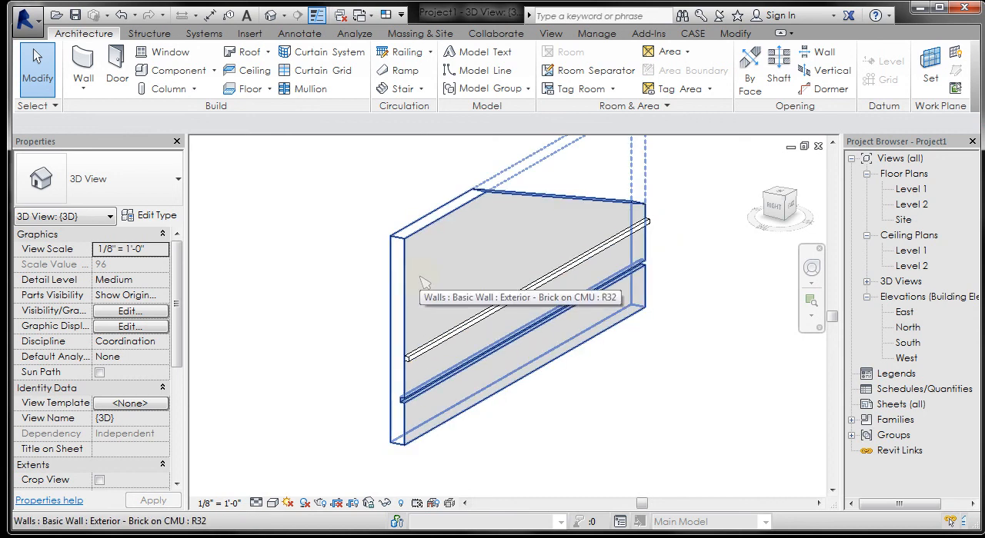
scroll(495, 408, down, 2)
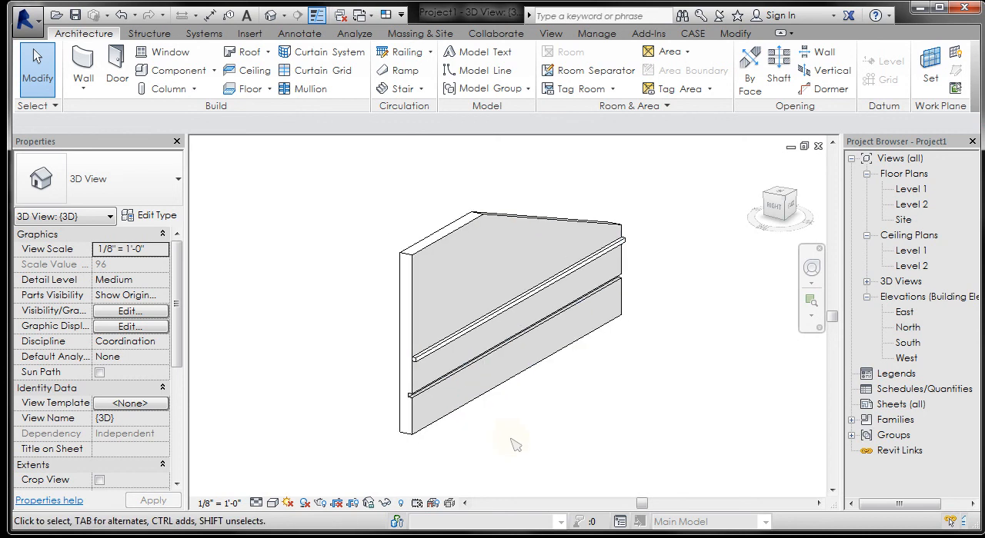
scroll(515, 445, up, 1)
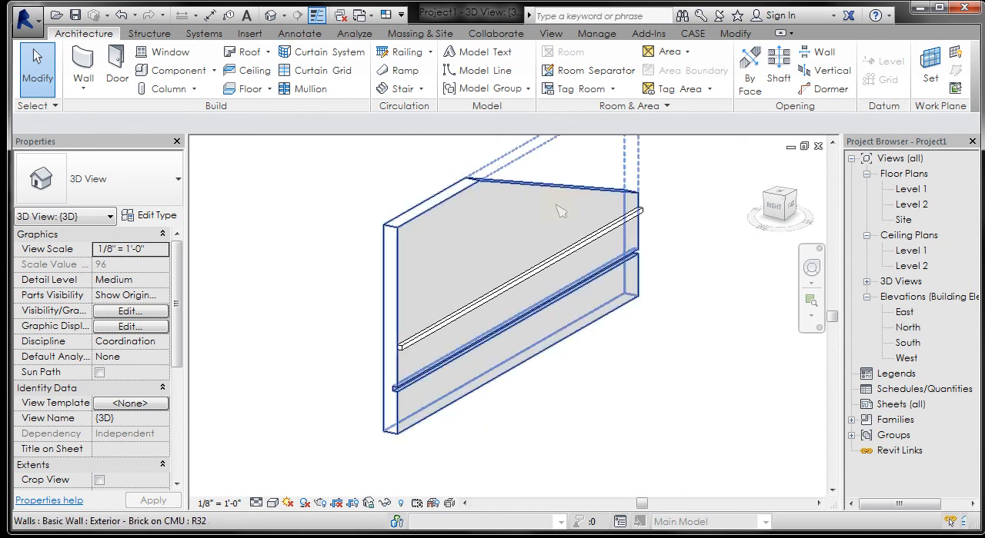
Step: Review the layer assembly and vertical structure options of the wall's Exterior - Brick on CMU type, and exit without changing anything
click(442, 279)
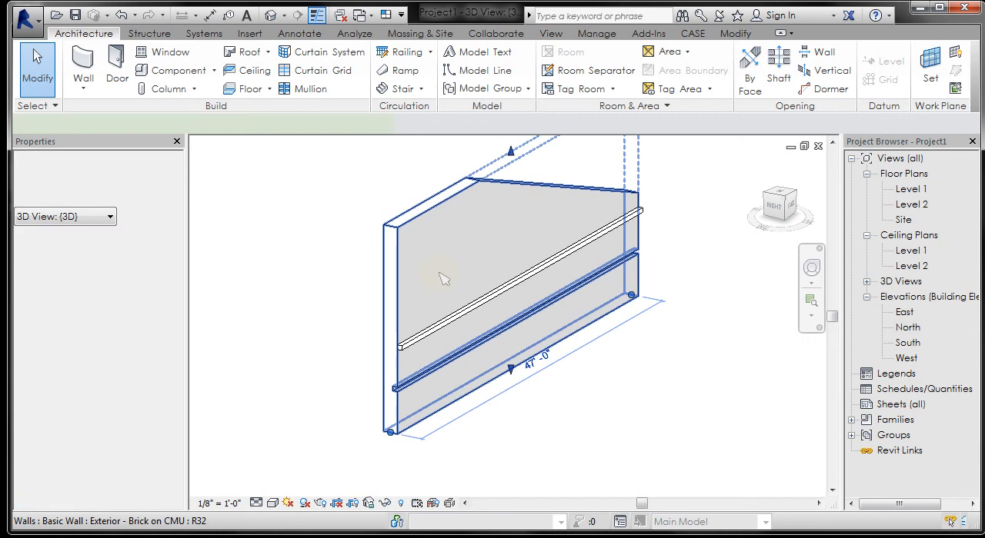
click(154, 216)
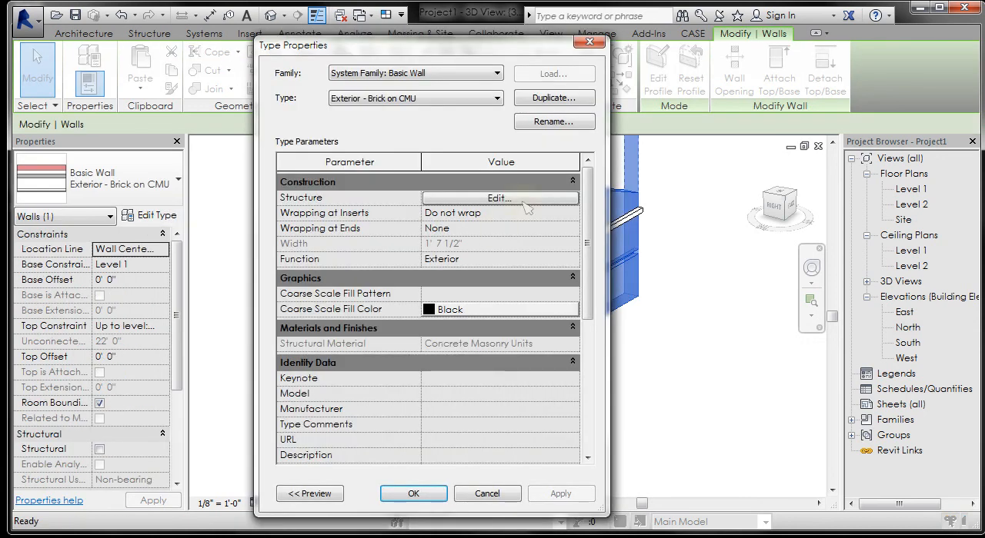
click(523, 199)
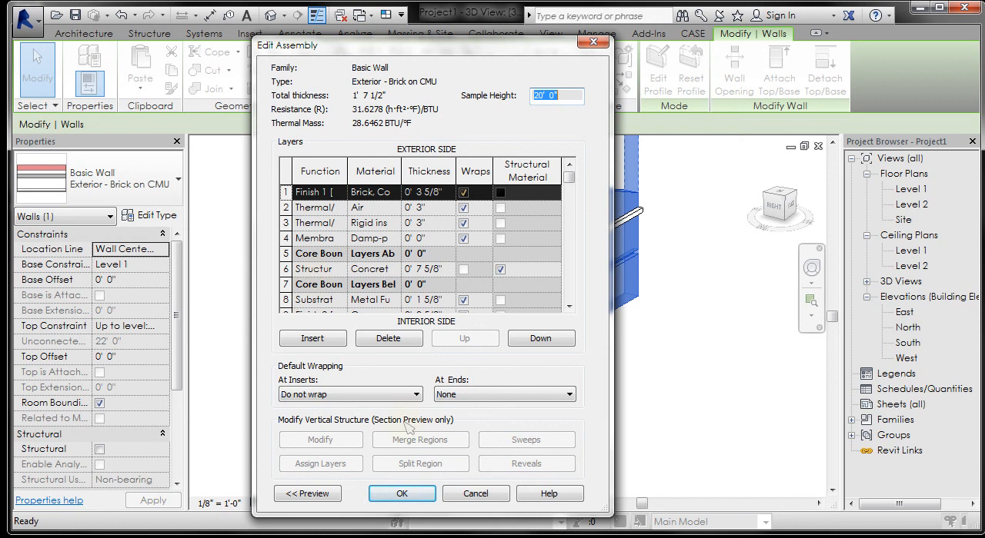
click(476, 497)
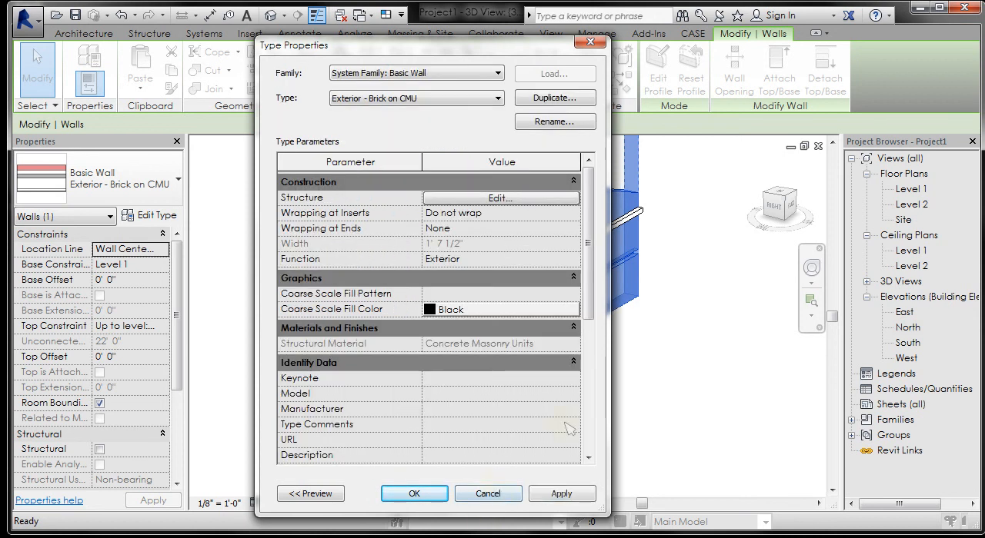
click(506, 497)
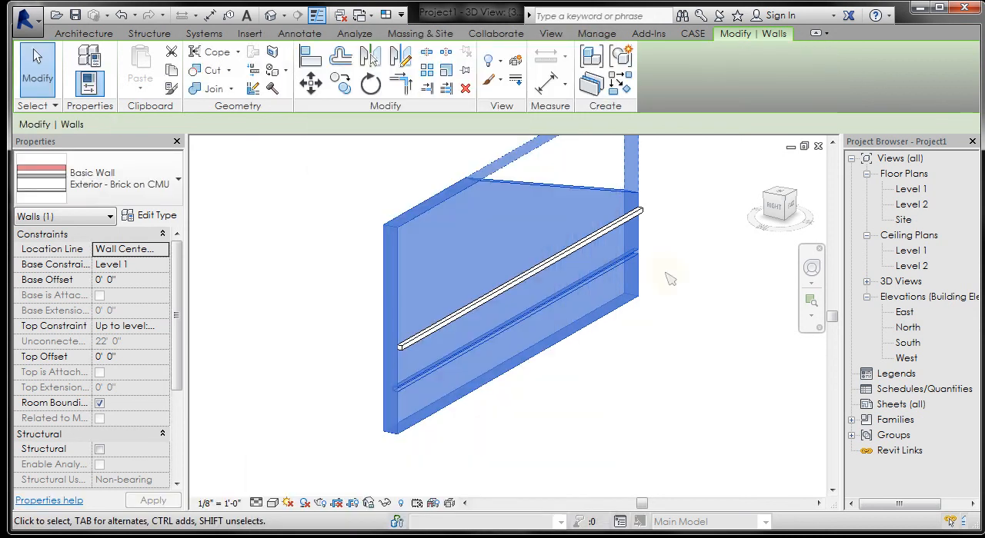